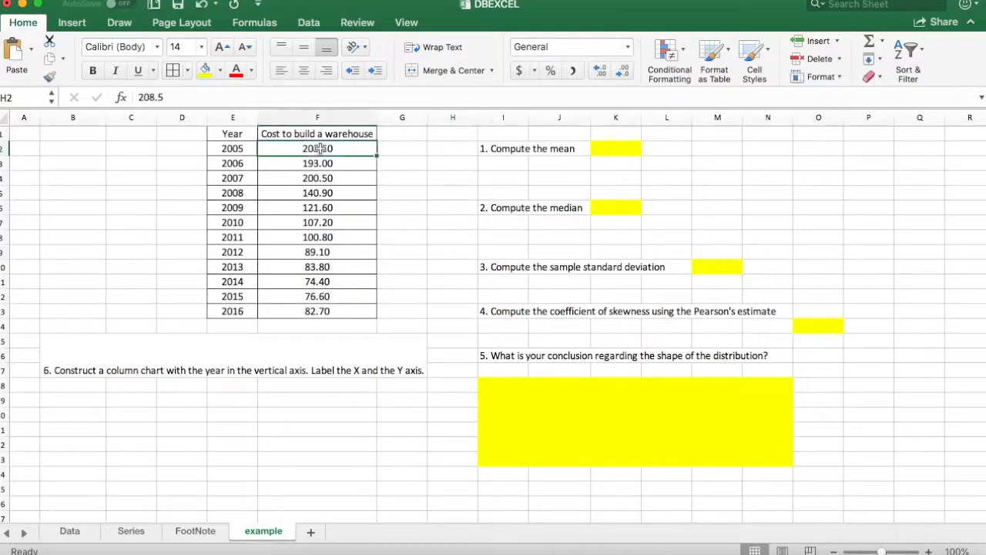
- Extend the warehouse costs in F2:F13 to six decimal places and return them to two decimals
{"action": "left_click", "coordinate": [601, 70]}
{"action": "left_click", "coordinate": [600, 70]}
{"action": "left_click", "coordinate": [601, 70]}
{"action": "left_click", "coordinate": [601, 70]}
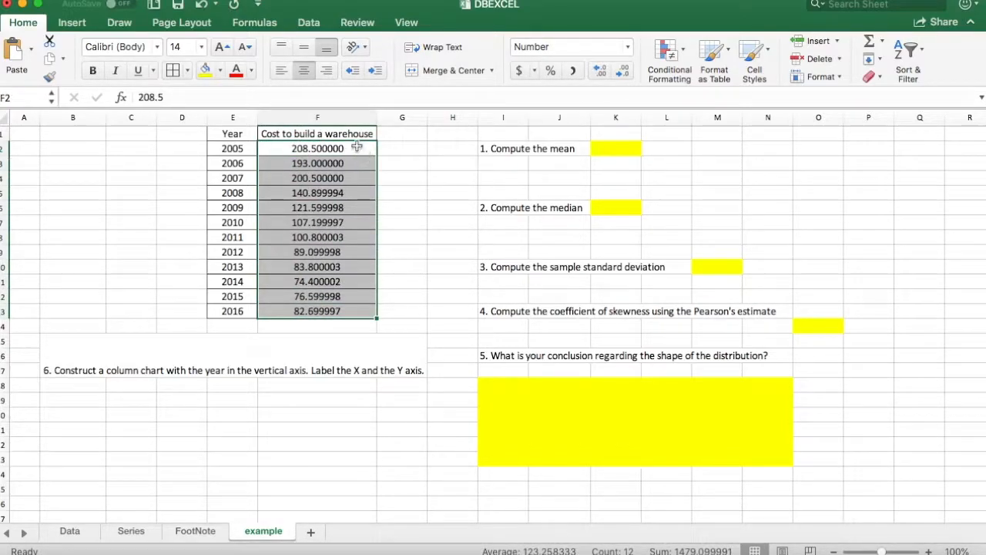
{"action": "left_click", "coordinate": [622, 70]}
{"action": "left_click", "coordinate": [622, 71]}
{"action": "left_click", "coordinate": [623, 71]}
{"action": "left_click", "coordinate": [622, 71]}
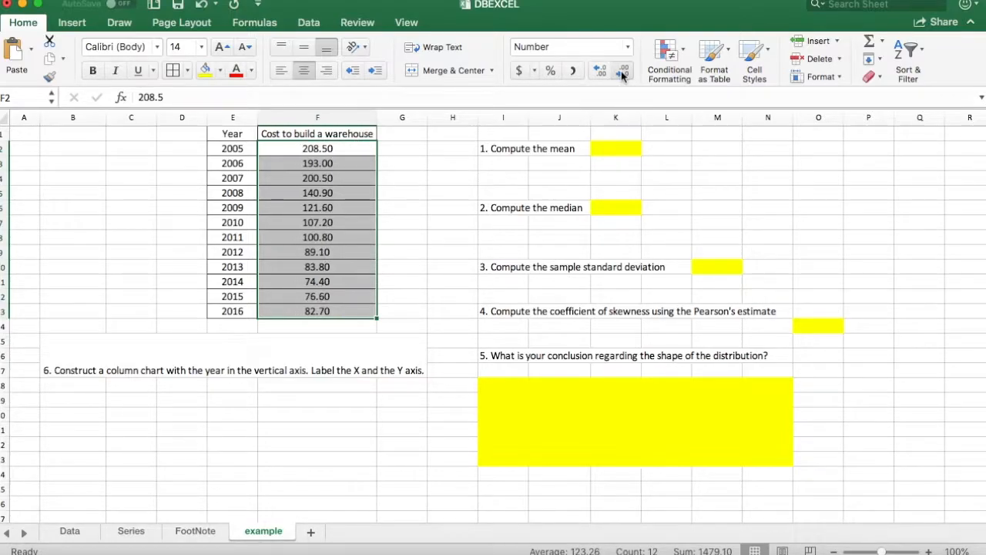
{"action": "left_click", "coordinate": [410, 180]}
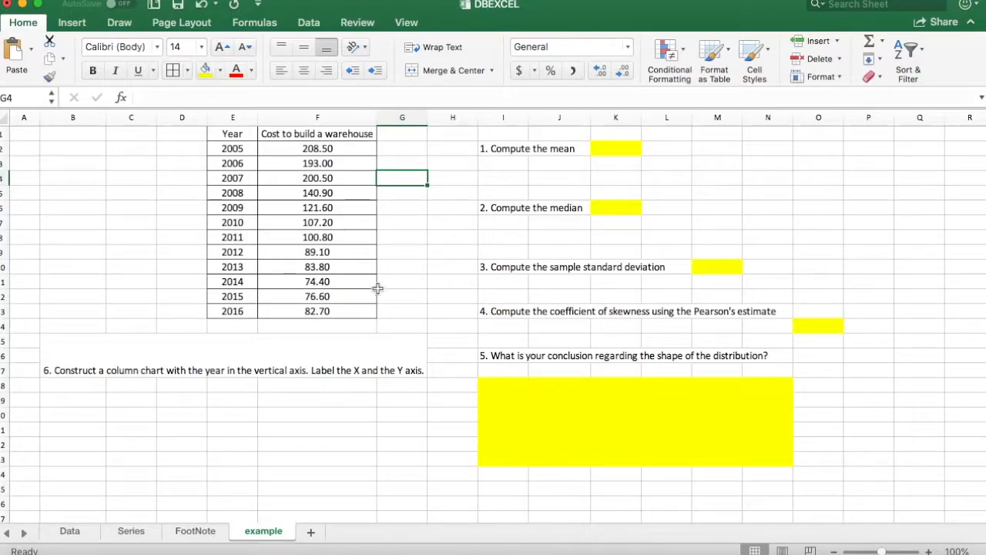
{"action": "left_click", "coordinate": [425, 288]}
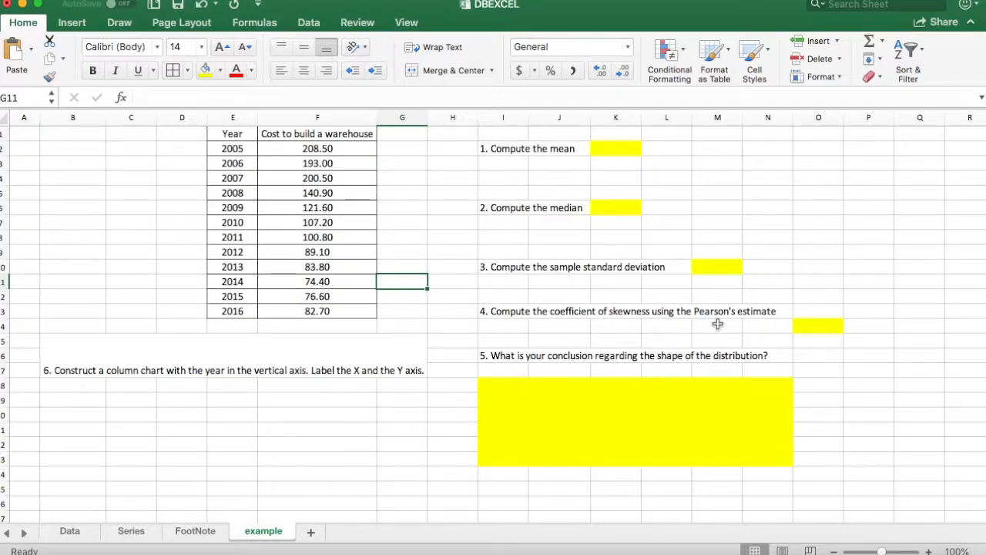
{"action": "left_click", "coordinate": [584, 388]}
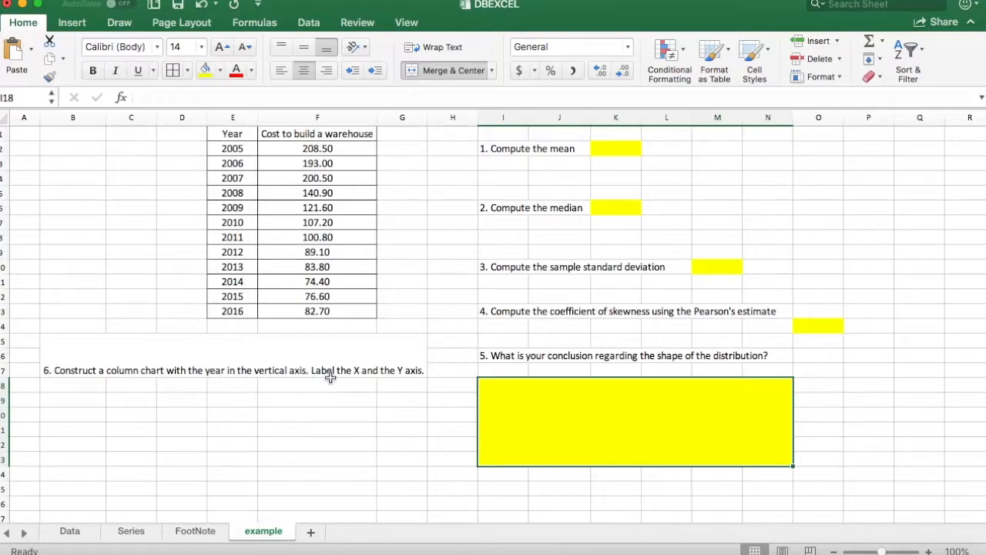
- Start an AVERAGE formula in cell K2 for the mean of the warehouse costs
{"action": "left_click", "coordinate": [621, 148]}
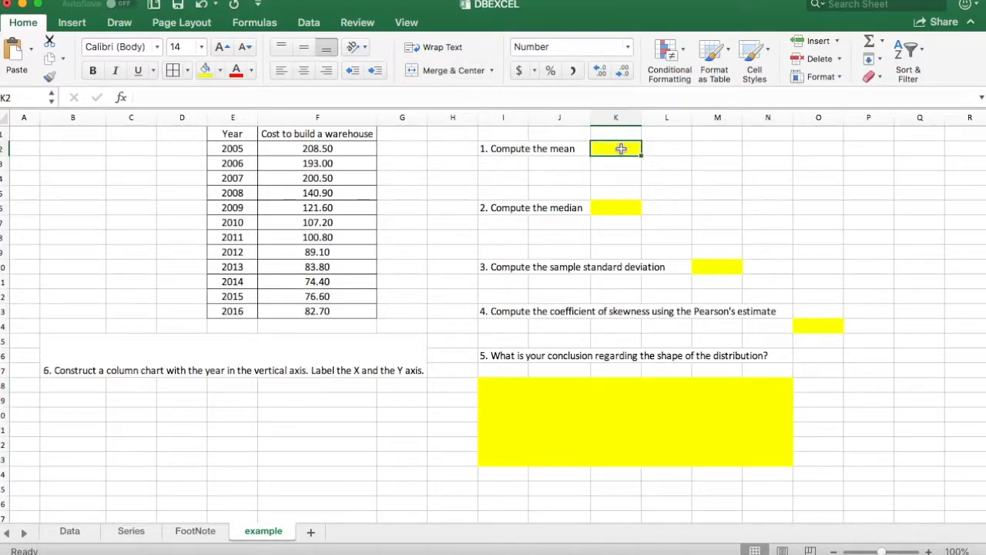
{"action": "type", "text": "="}
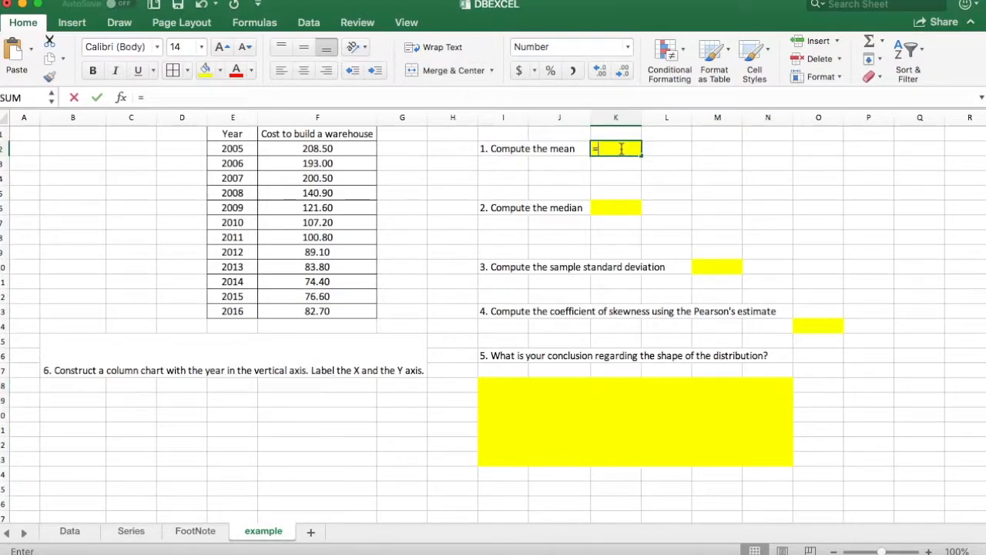
{"action": "mouse_move", "coordinate": [640, 155]}
{"action": "left_mouse_down"}
{"action": "mouse_move", "coordinate": [691, 133]}
{"action": "mouse_move", "coordinate": [633, 150]}
{"action": "left_mouse_up"}
{"action": "type", "text": "aver"}
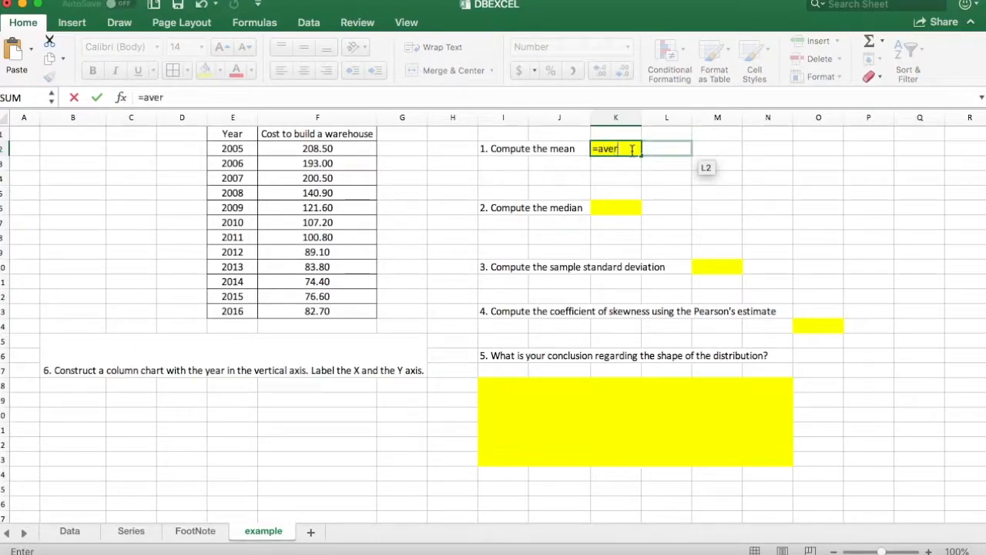
{"action": "type", "text": "age("}
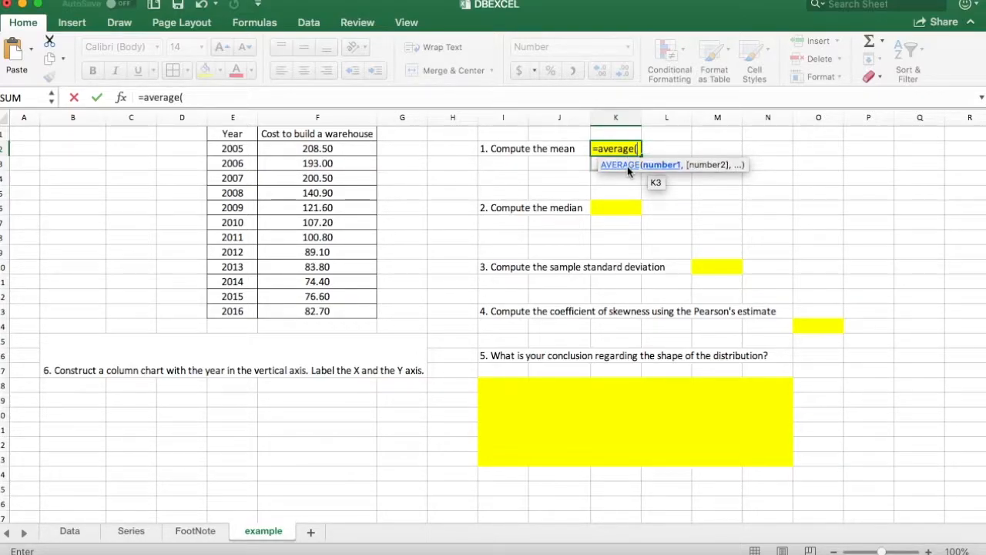
- Read the description and syntax in the AVERAGE function's help article and close it
{"action": "left_click", "coordinate": [628, 169]}
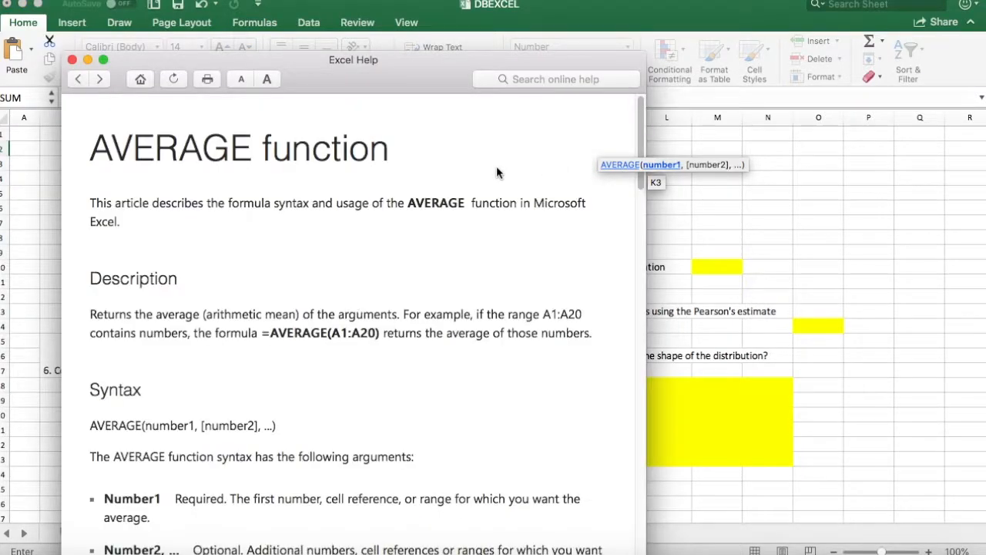
{"action": "scroll", "coordinate": [427, 251], "scroll_direction": "down", "scroll_amount": 5}
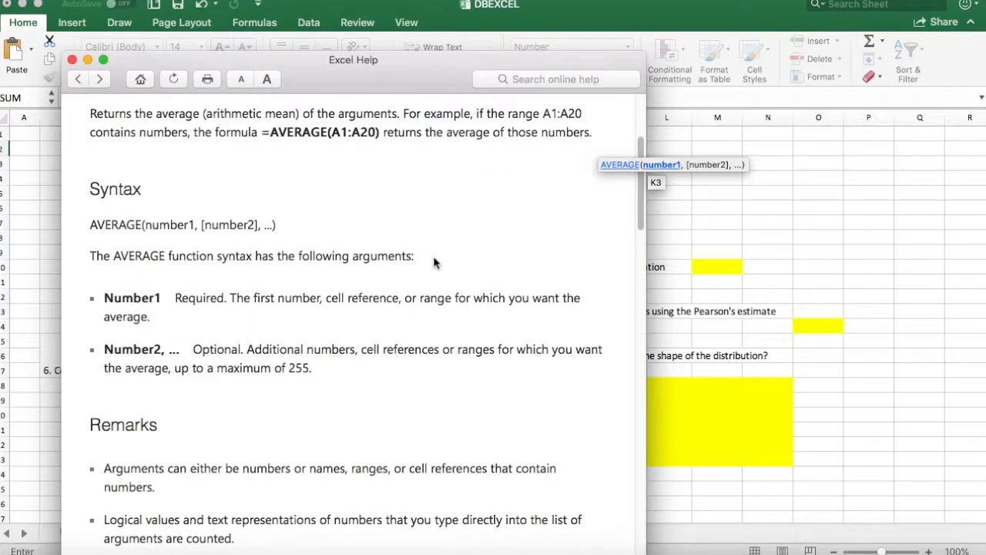
{"action": "scroll", "coordinate": [435, 258], "scroll_direction": "up", "scroll_amount": 5}
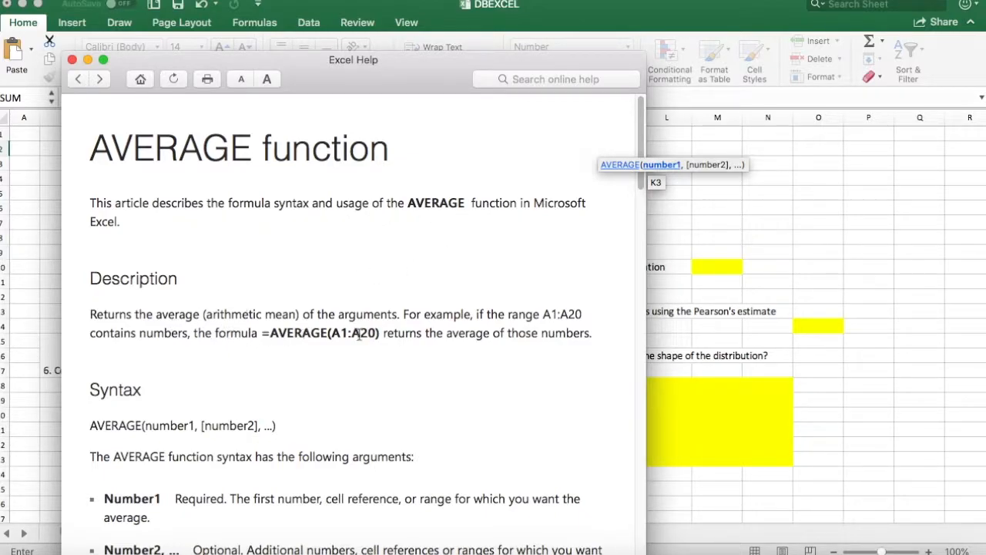
{"action": "left_click", "coordinate": [72, 60]}
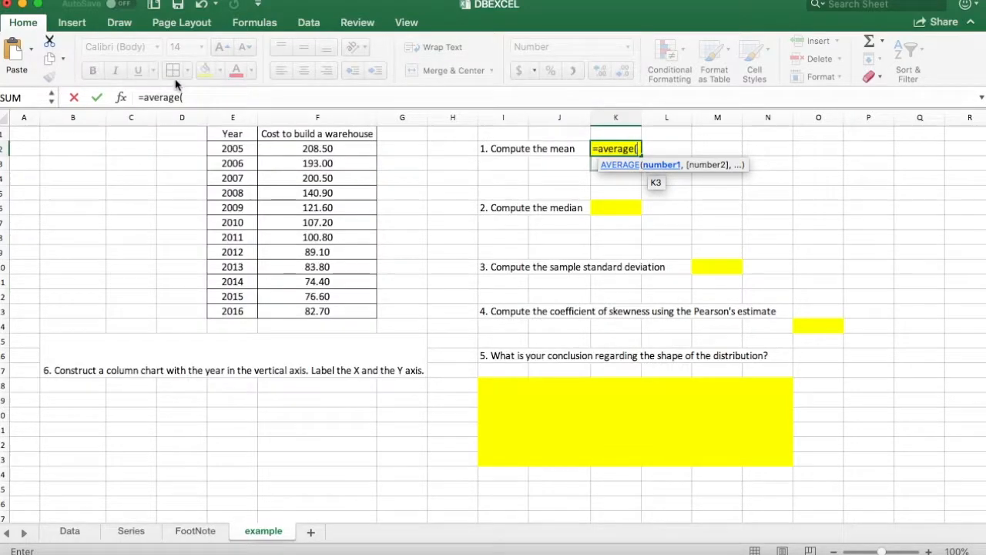
- Complete the mean formula in K2 as =AVERAGE(F2:F13), covering all the warehouse costs
{"action": "left_click_drag", "start_coordinate": [362, 149], "coordinate": [381, 311]}
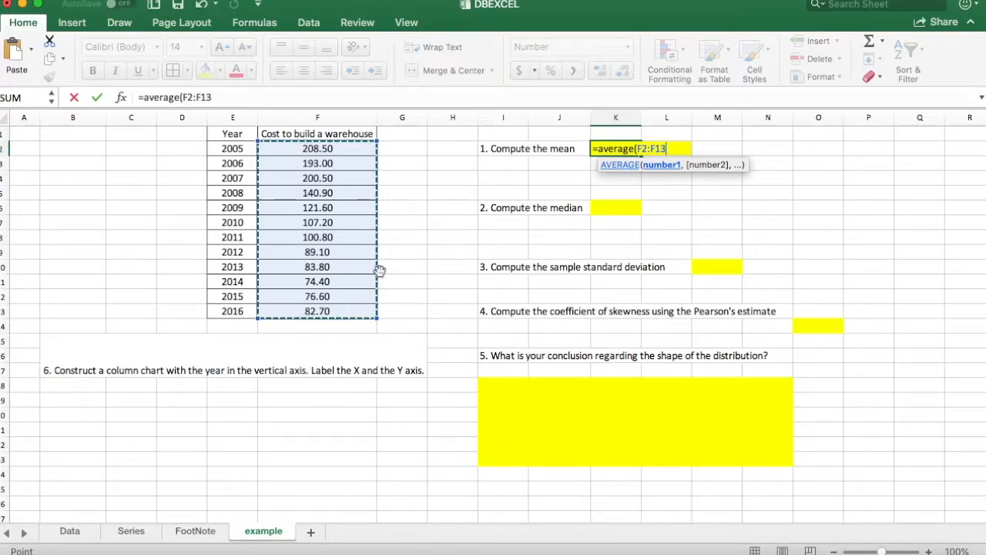
{"action": "type", "text": ")"}
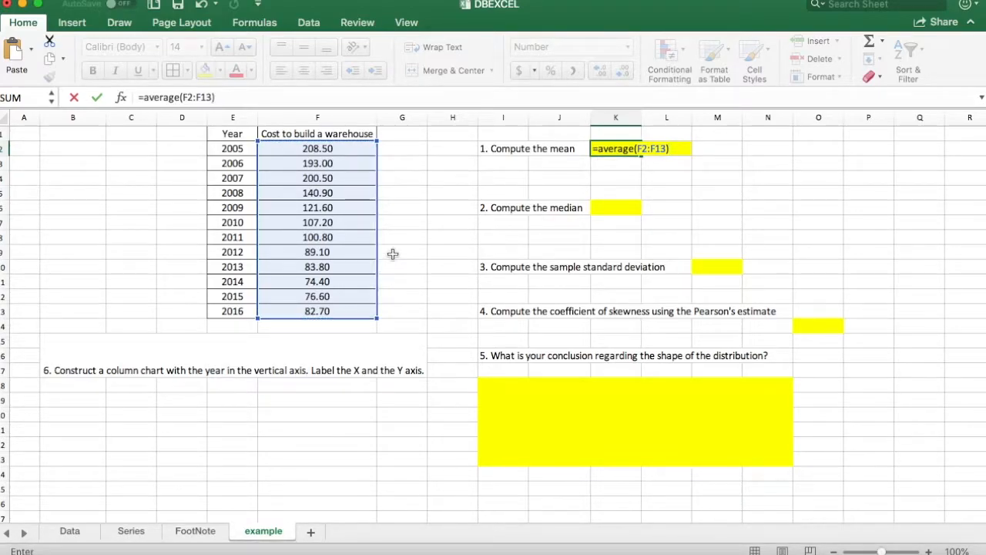
{"action": "key", "text": "Return"}
{"action": "left_click", "coordinate": [604, 148]}
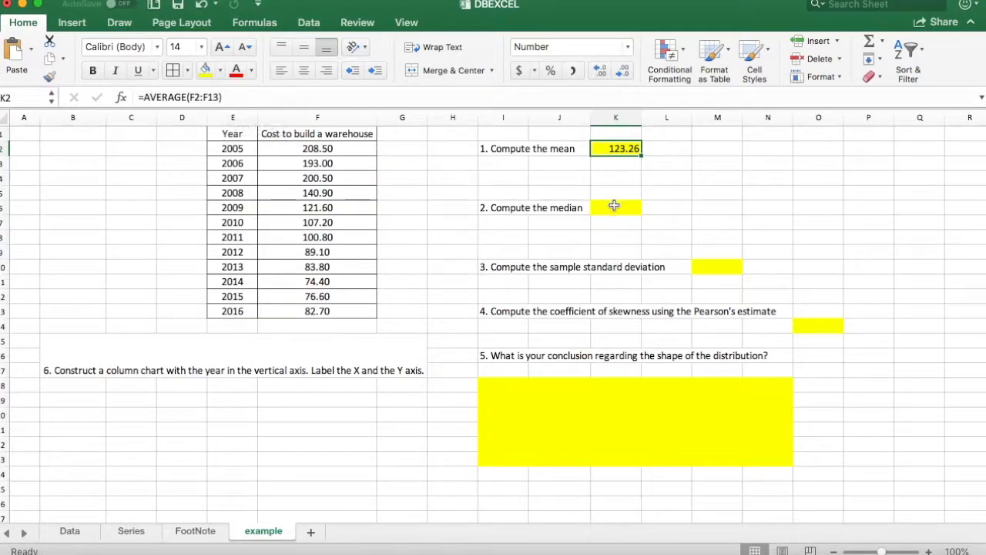
- Compute the median of the warehouse costs in K6 with =MEDIAN(F2:F13)
{"action": "left_click", "coordinate": [614, 206]}
{"action": "type", "text": "=m"}
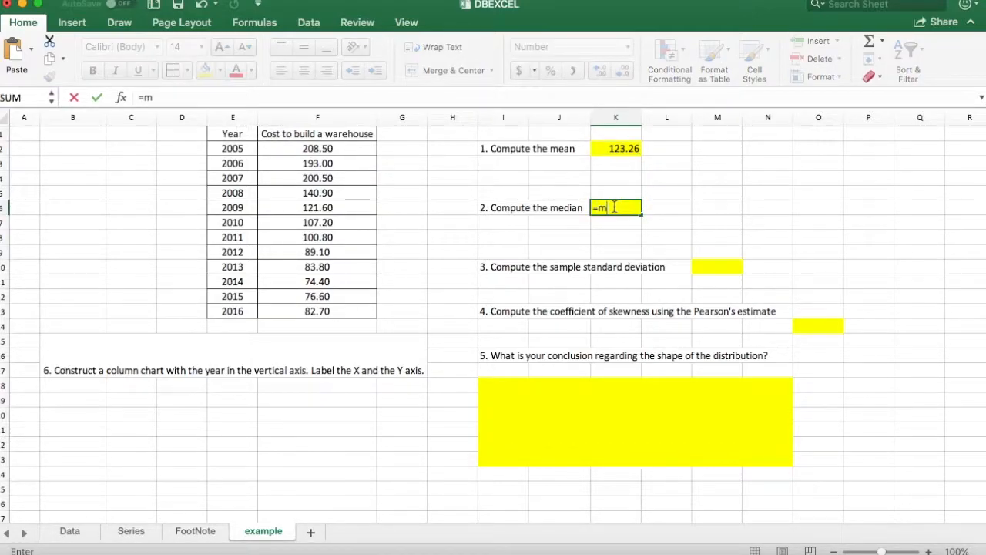
{"action": "type", "text": "edian("}
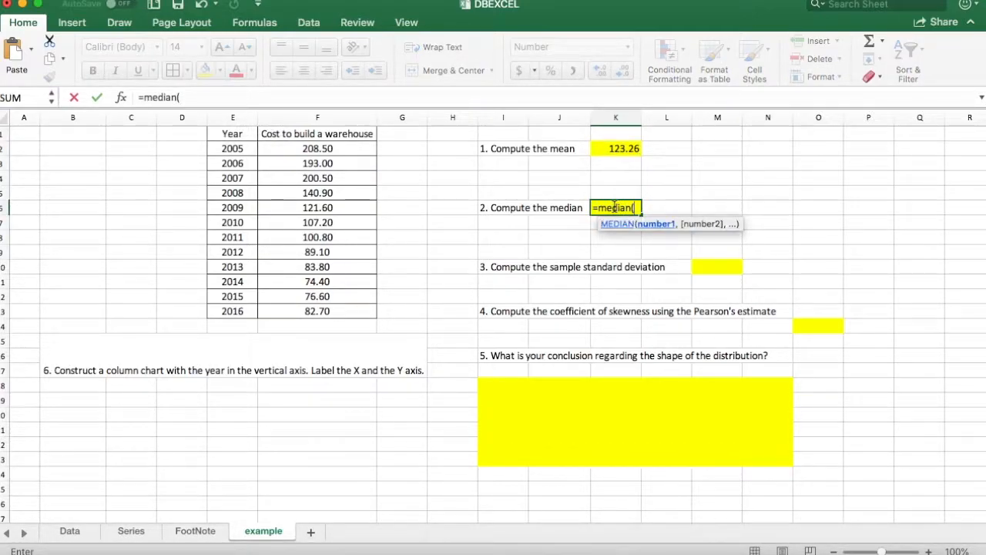
{"action": "left_click_drag", "start_coordinate": [327, 149], "coordinate": [318, 312]}
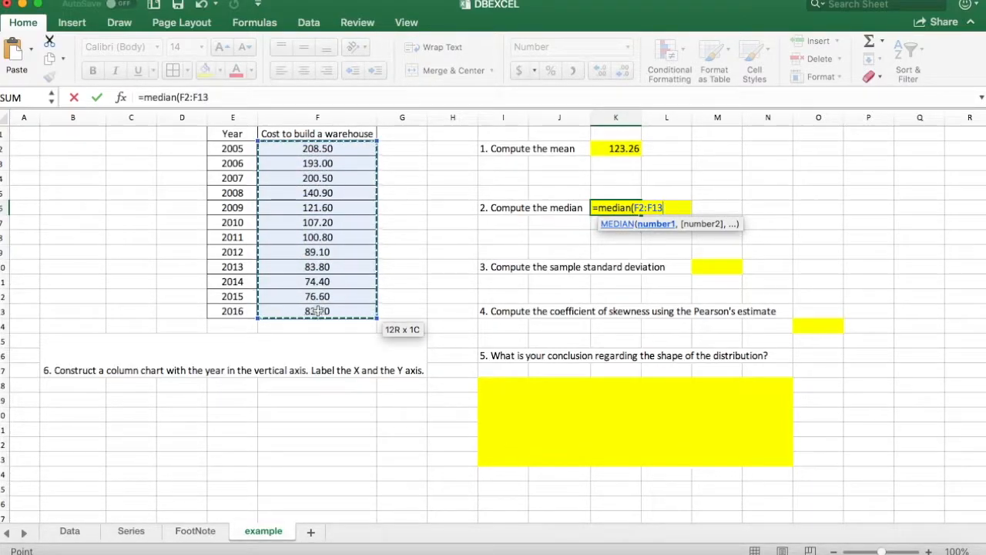
{"action": "type", "text": ")"}
{"action": "key", "text": "Return"}
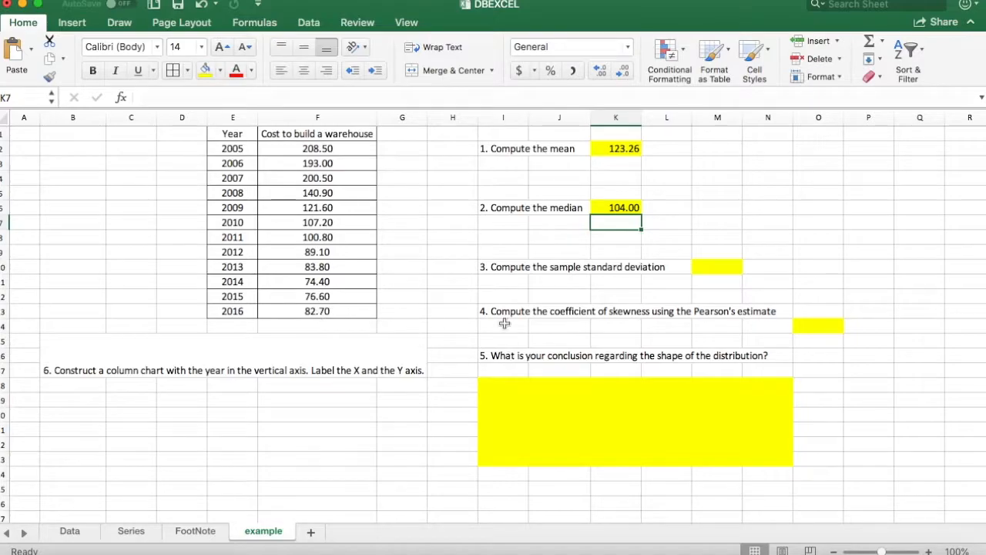
- Check the formulas behind the median in K6 and the mean in K2
{"action": "left_click", "coordinate": [607, 207]}
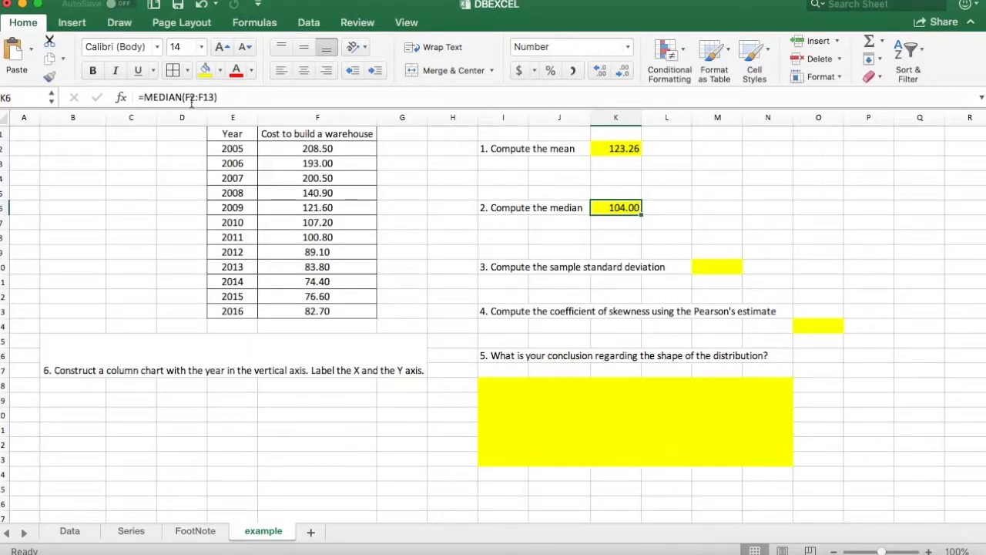
{"action": "double_click", "coordinate": [616, 208]}
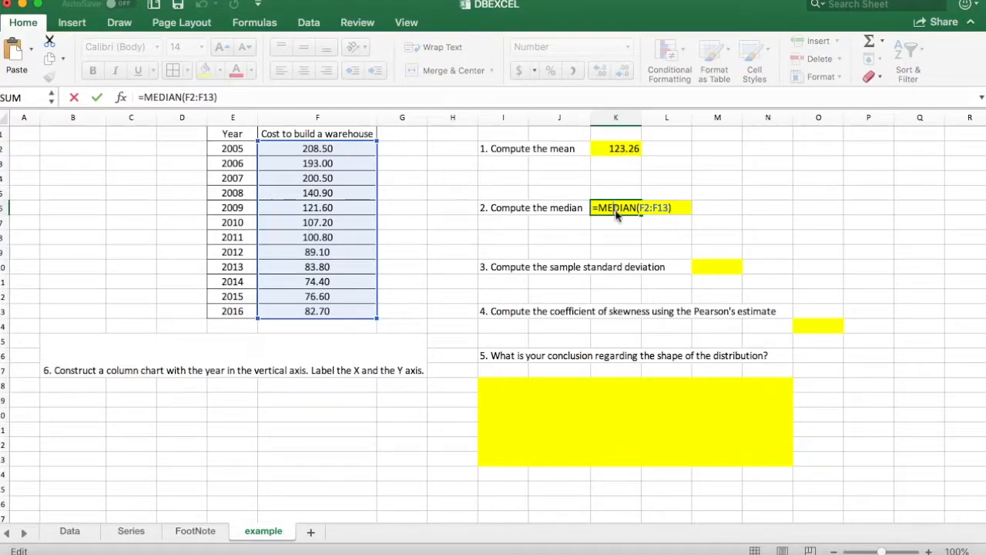
{"action": "key", "text": "Return"}
{"action": "left_click", "coordinate": [632, 149]}
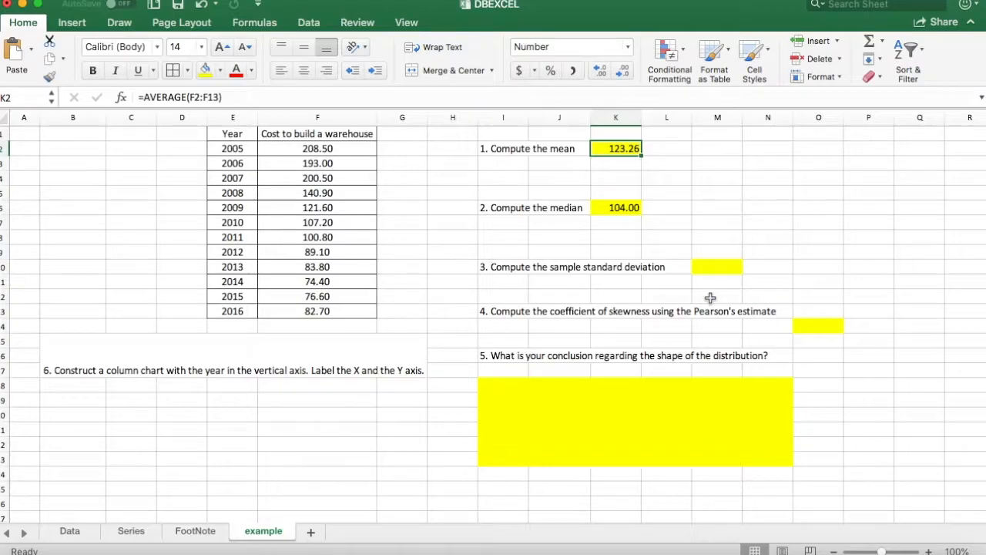
- Compute the sample standard deviation of the warehouse costs in M10 with =STDEV.S(F2:F13)
{"action": "left_click", "coordinate": [717, 267]}
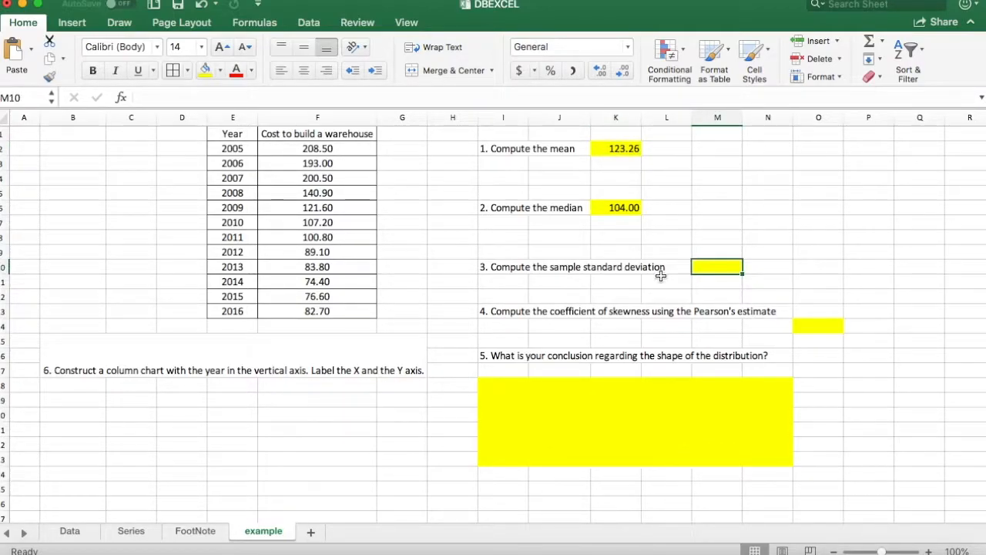
{"action": "type", "text": "="}
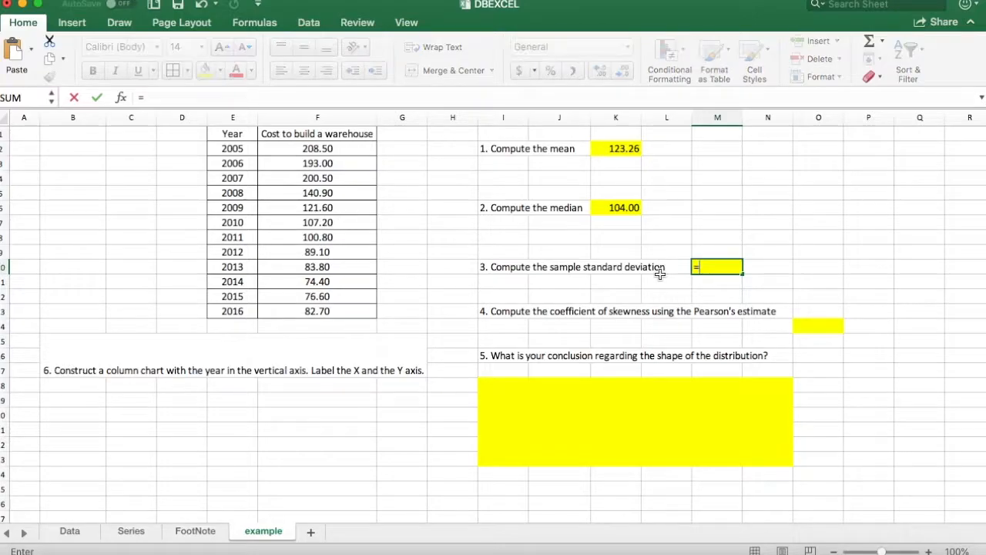
{"action": "type", "text": "stdev.s("}
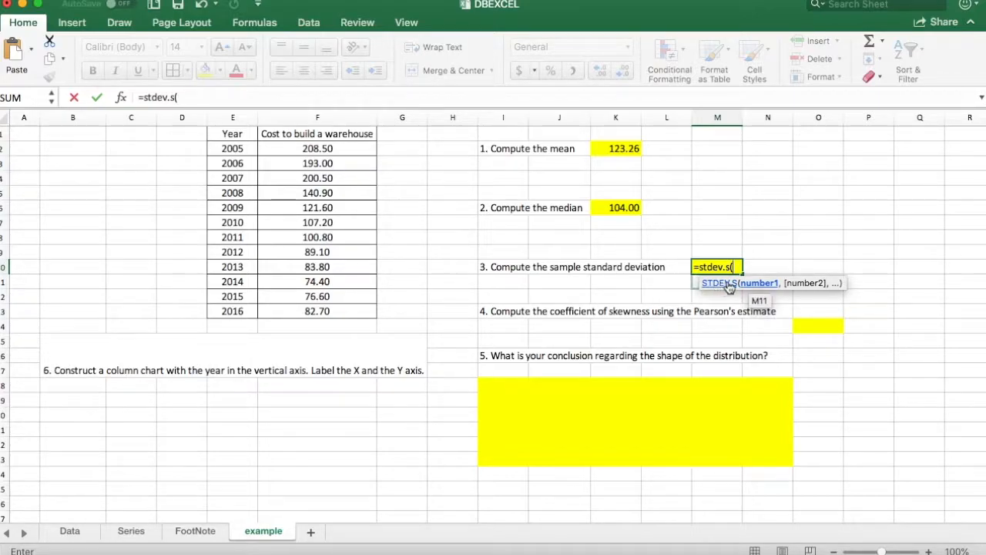
{"action": "left_click_drag", "start_coordinate": [339, 149], "coordinate": [346, 311]}
{"action": "type", "text": ")"}
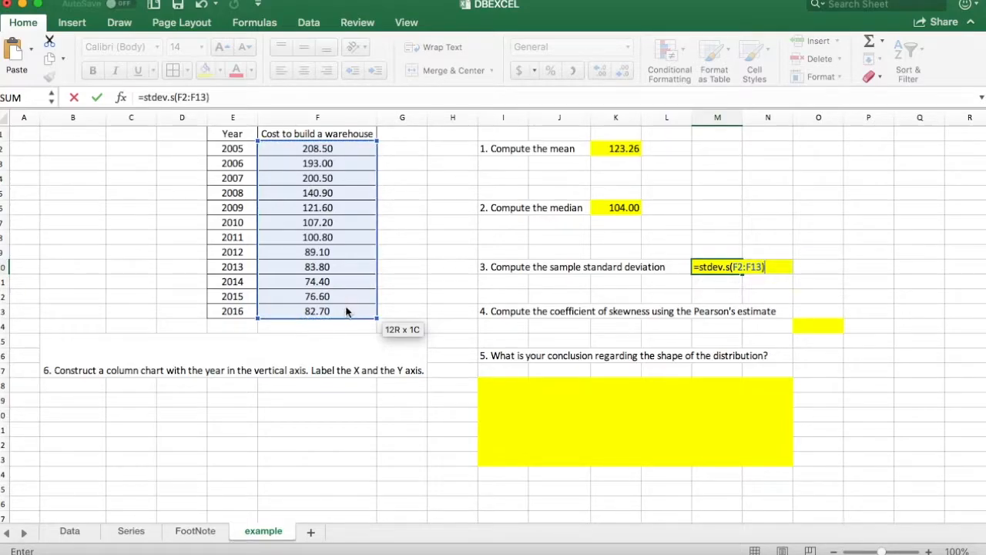
{"action": "key", "text": "Return"}
- Compute the population standard deviation in M11, below the sample value, with =STDEV.P(F2:F13)
{"action": "type", "text": "="}
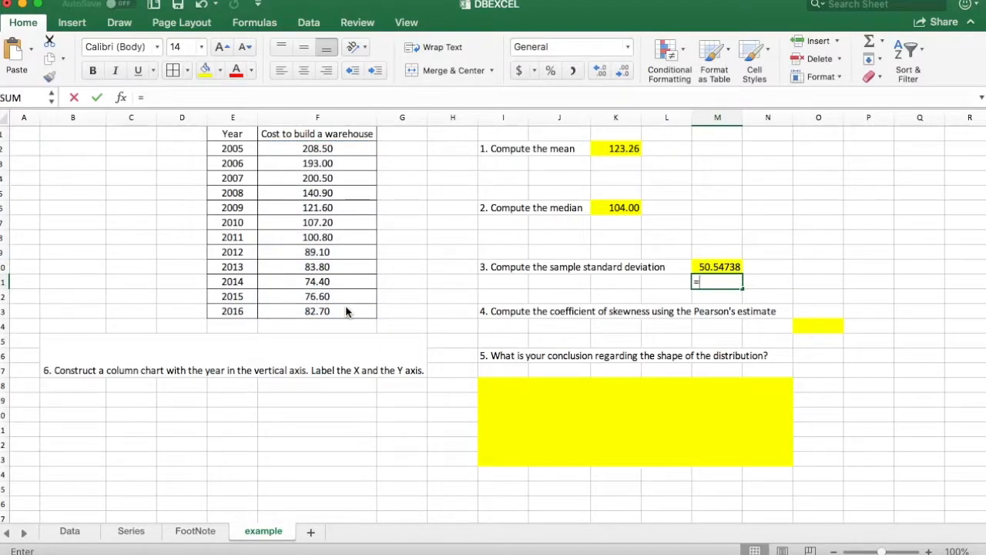
{"action": "type", "text": "stdev"}
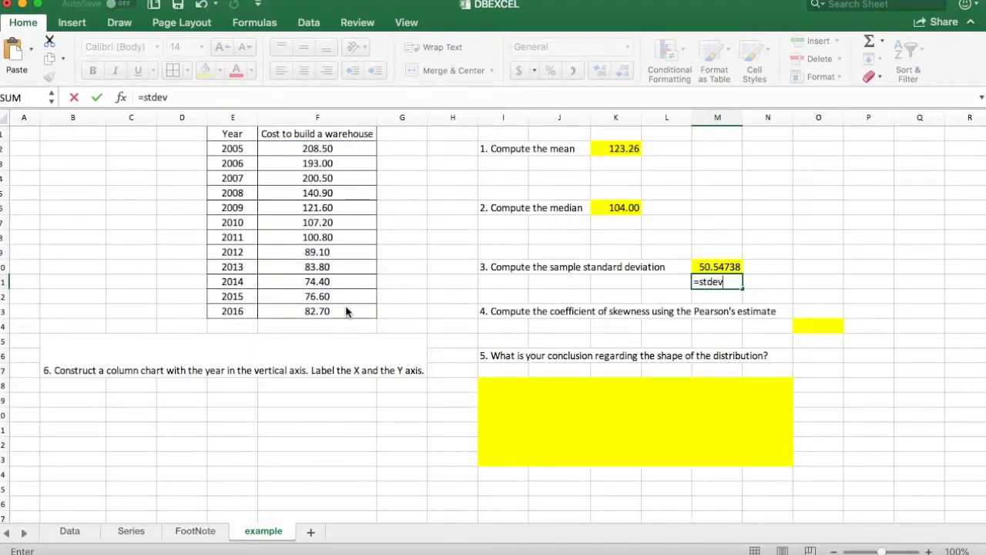
{"action": "type", "text": ".p("}
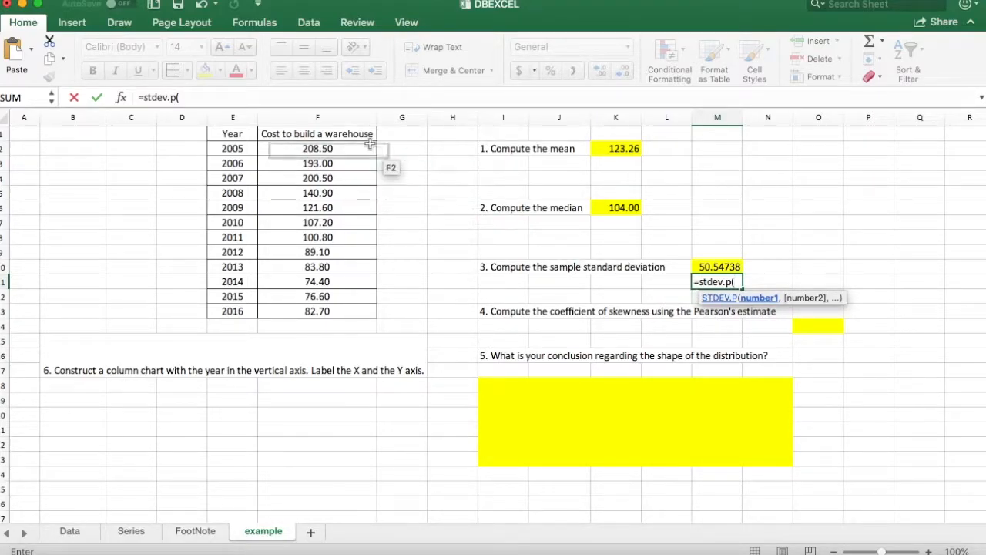
{"action": "left_click_drag", "start_coordinate": [353, 153], "coordinate": [345, 307]}
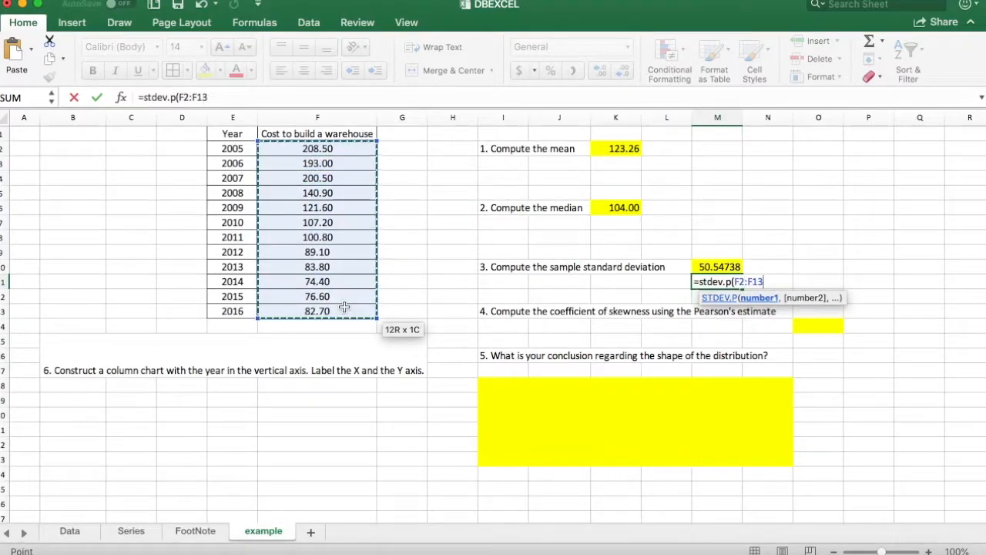
{"action": "type", "text": ")"}
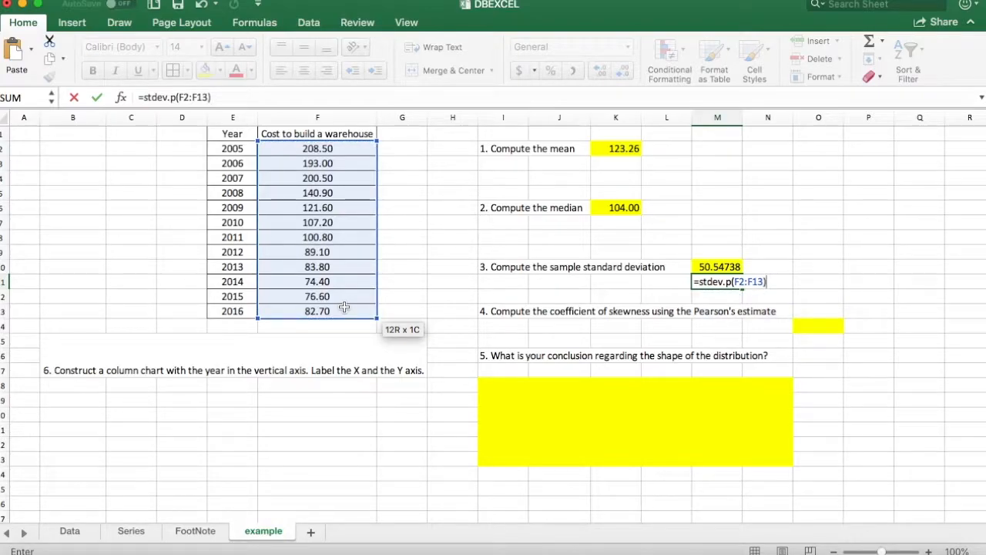
{"action": "key", "text": "Return"}
- Reduce both standard deviations in M10:M11 to two decimal places
{"action": "left_click_drag", "start_coordinate": [717, 283], "coordinate": [716, 268]}
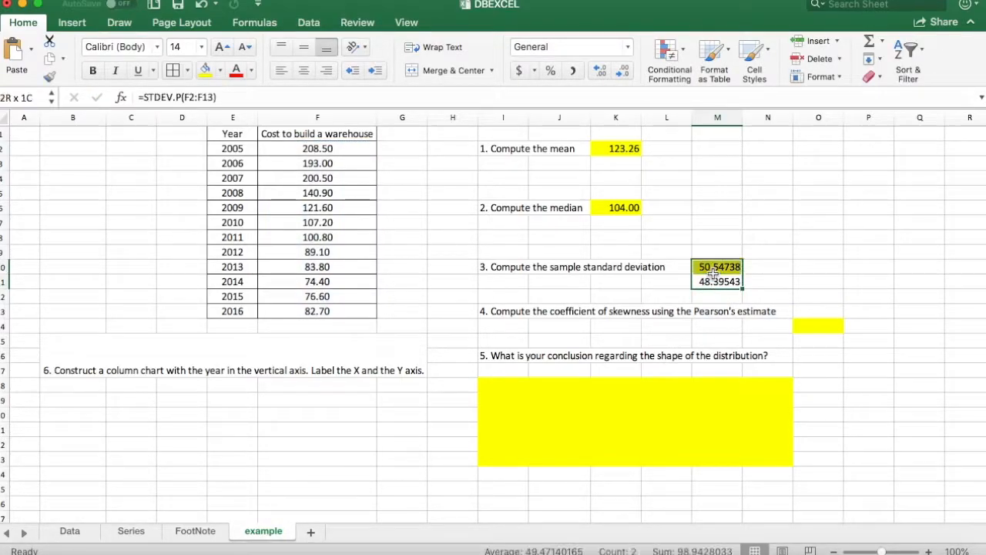
{"action": "left_click", "coordinate": [618, 73]}
{"action": "left_click", "coordinate": [618, 74]}
{"action": "left_click", "coordinate": [618, 73]}
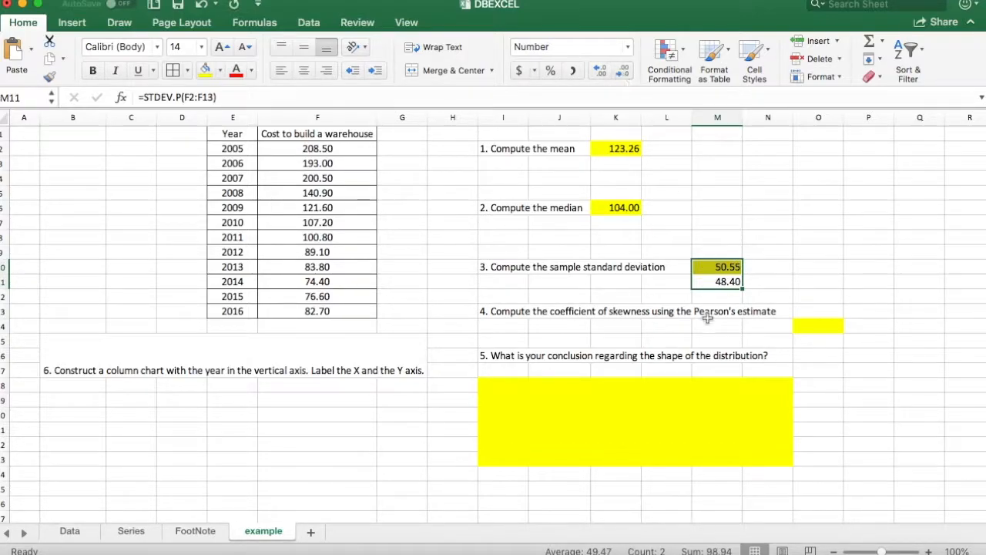
{"action": "left_click", "coordinate": [670, 286]}
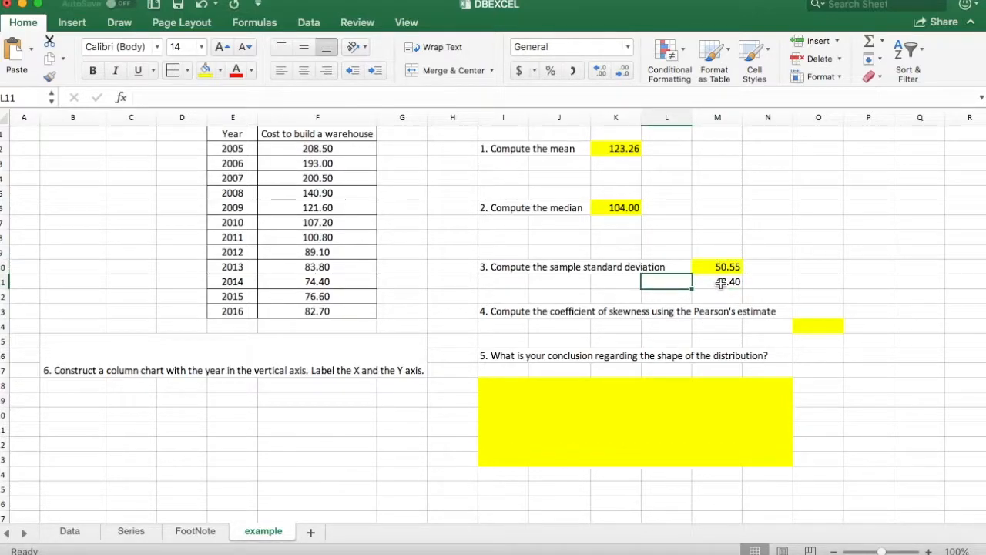
- Delete the population standard deviation from M11, keeping only the sample value in M10
{"action": "left_click", "coordinate": [721, 282]}
{"action": "key", "text": "Delete"}
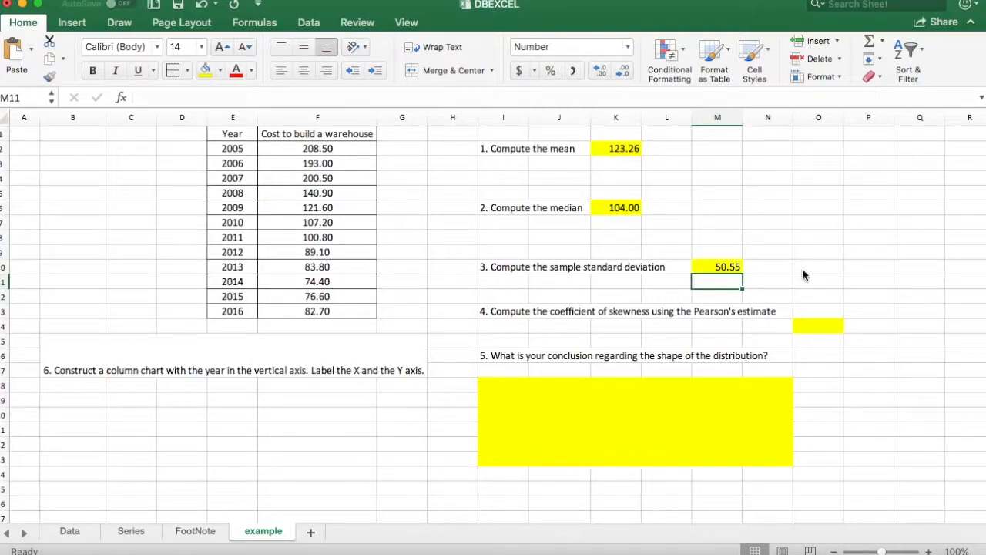
{"action": "left_click", "coordinate": [799, 302]}
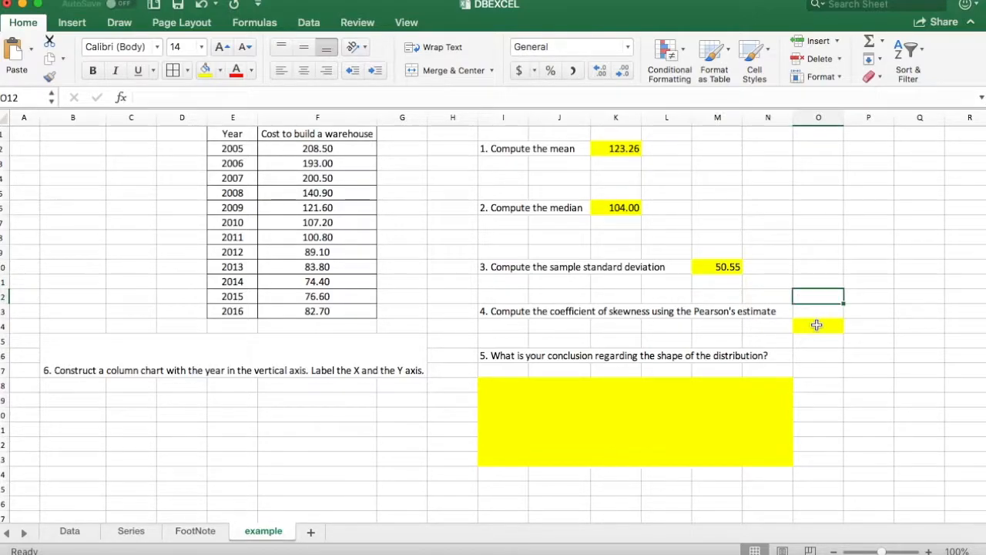
- Enter the numerator of Pearson's skewness coefficient in O14 as three times the mean minus the median, =3*(K2-K6)
{"action": "left_click", "coordinate": [818, 326]}
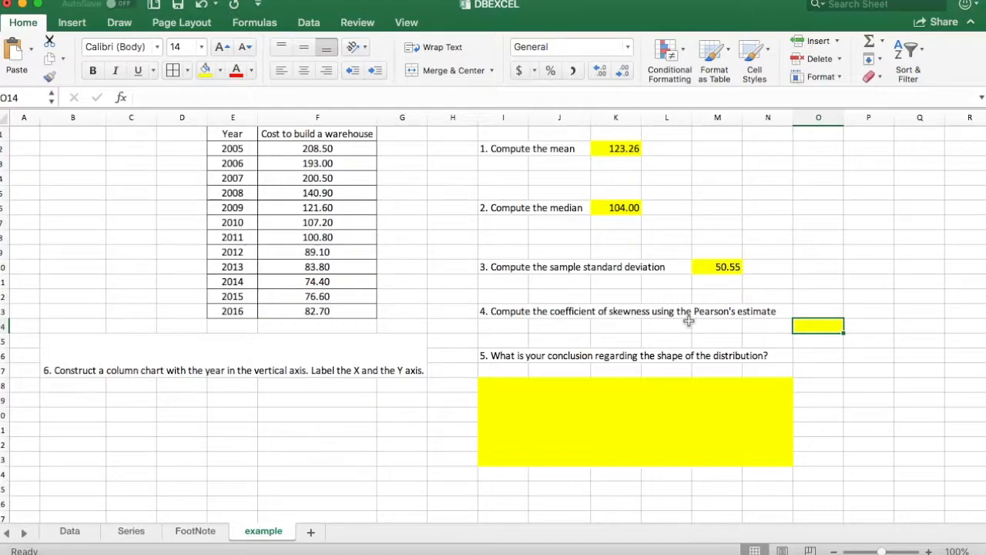
{"action": "type", "text": "=3"}
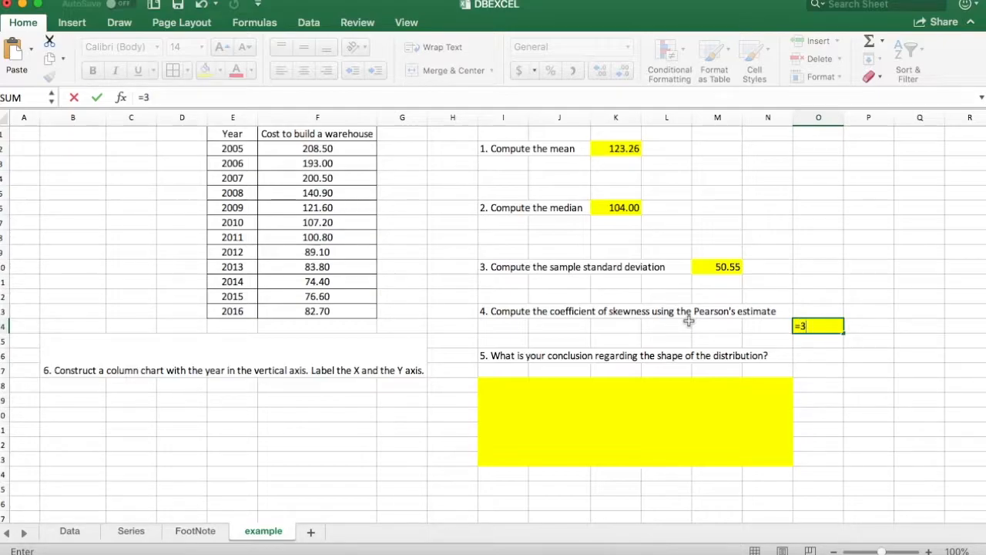
{"action": "type", "text": "*("}
{"action": "left_click", "coordinate": [618, 151]}
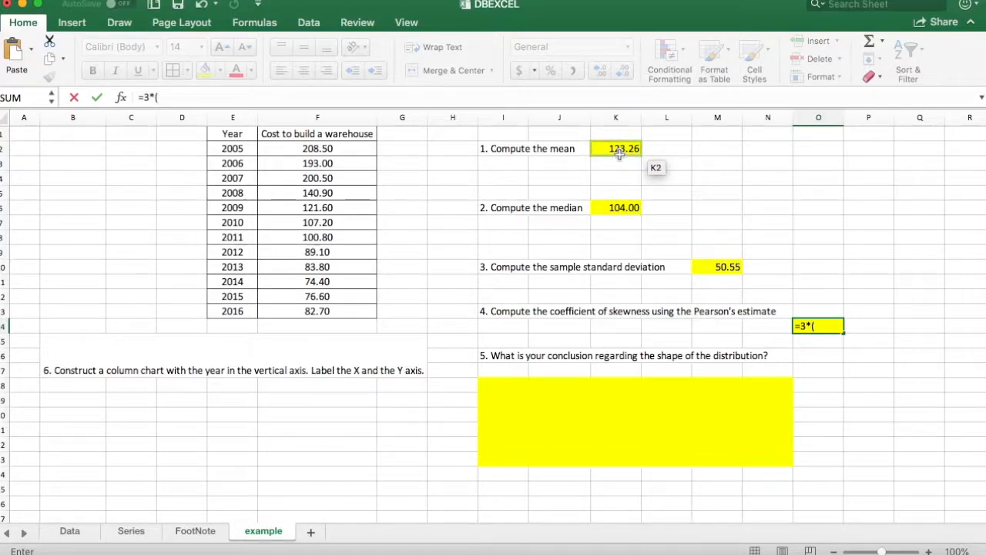
{"action": "type", "text": "-"}
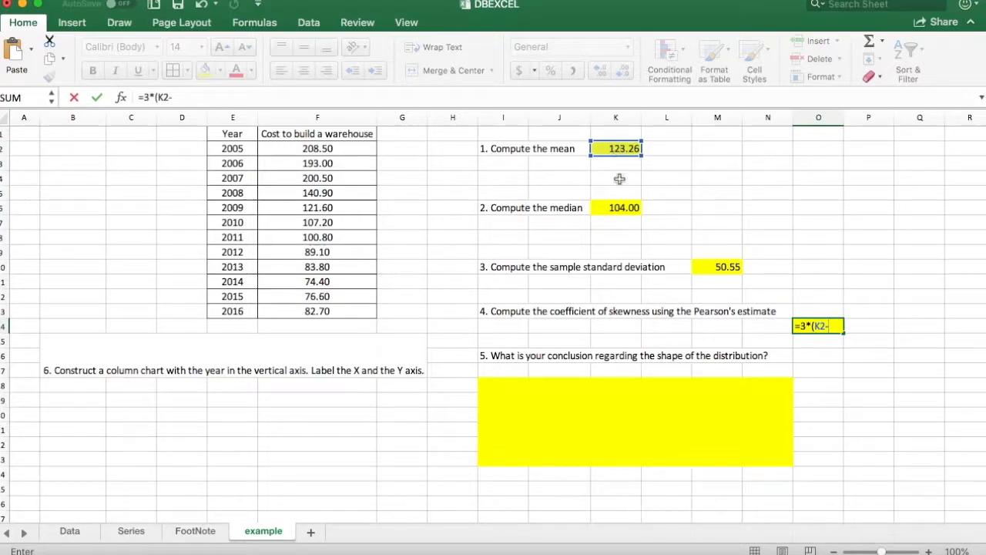
{"action": "left_click", "coordinate": [621, 208]}
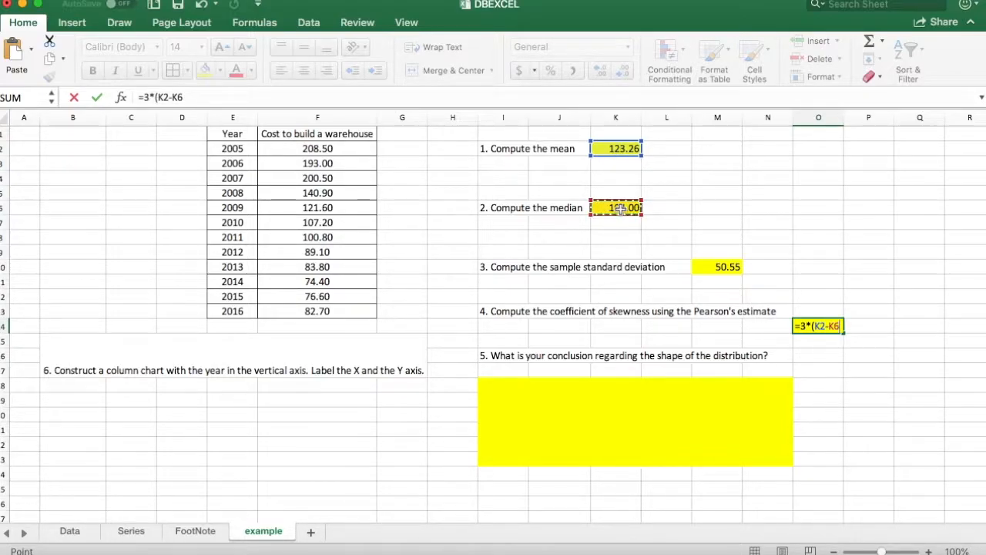
{"action": "type", "text": ")"}
{"action": "key", "text": "Return"}
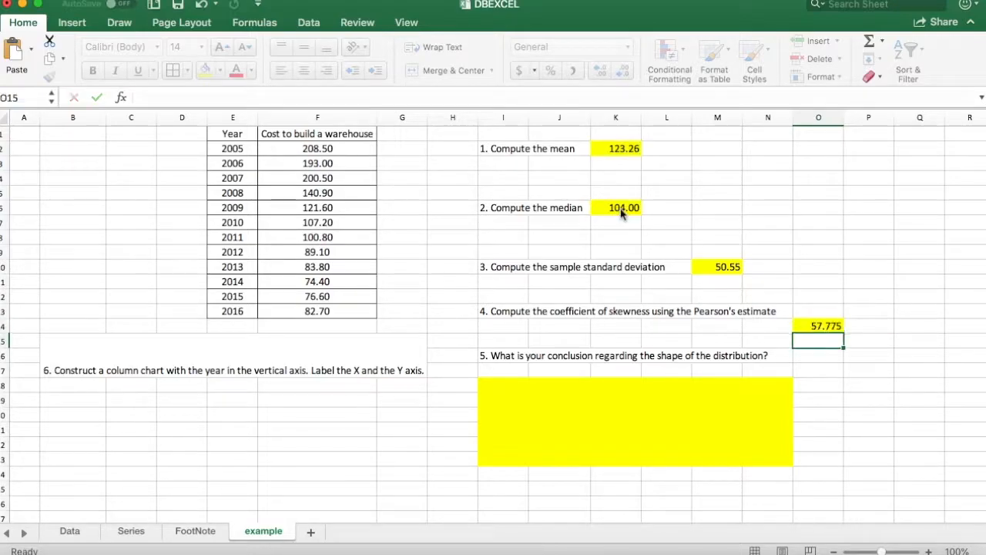
- Extend the formula in O14 to divide by the sample standard deviation, giving =(3*(K2-K6))/M10
{"action": "left_click", "coordinate": [802, 326]}
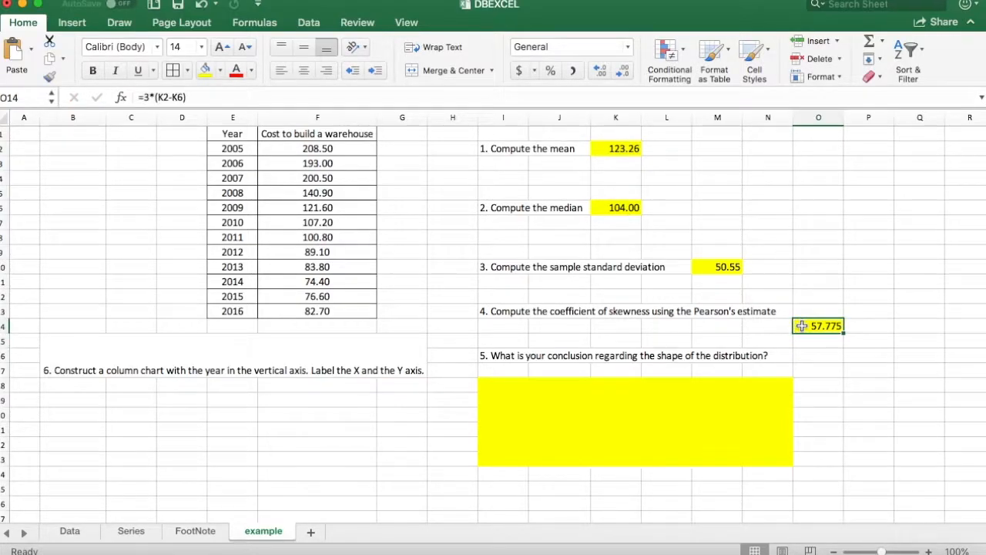
{"action": "double_click", "coordinate": [801, 326]}
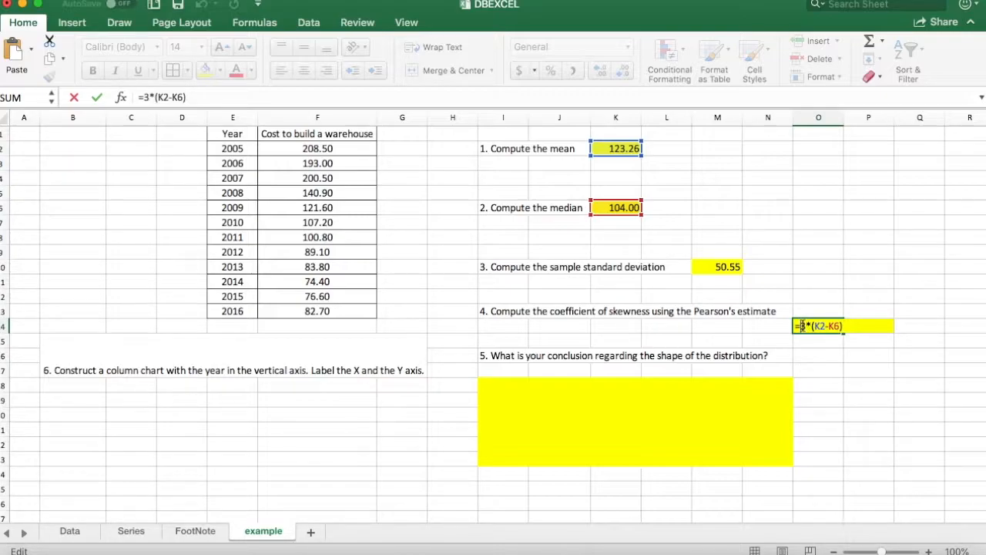
{"action": "type", "text": "("}
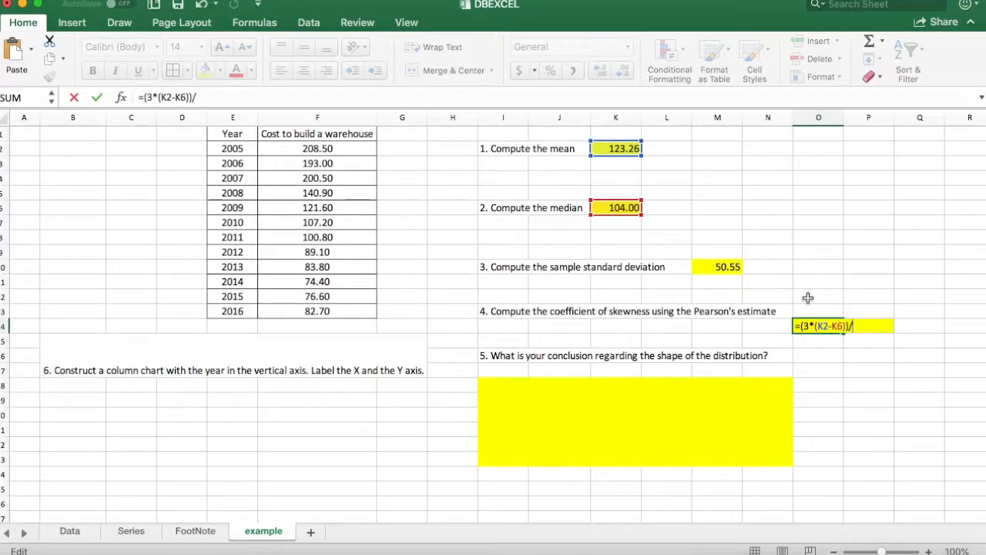
{"action": "left_click", "coordinate": [729, 266]}
{"action": "key", "text": "Return"}
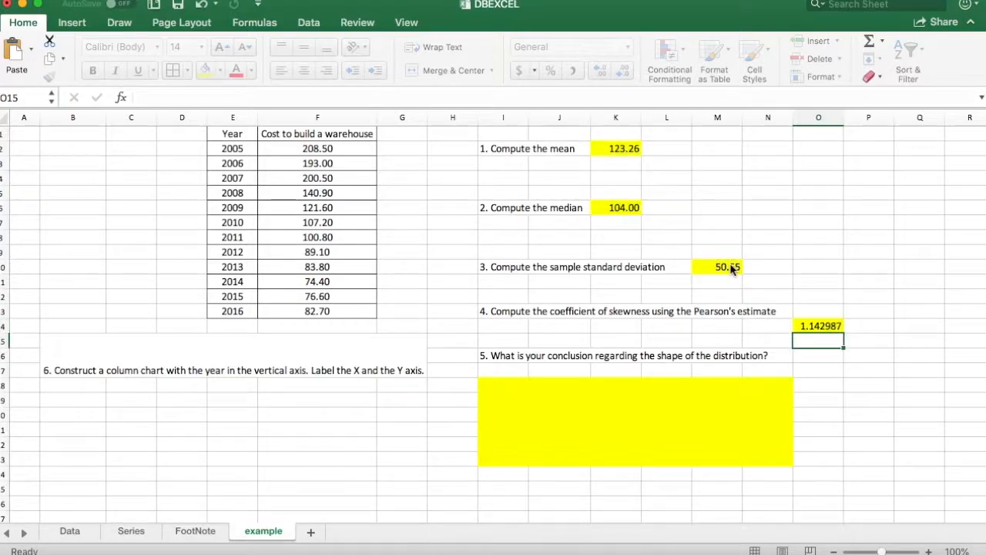
- Reduce the skewness coefficient in O14 to two decimal places
{"action": "left_click", "coordinate": [809, 327]}
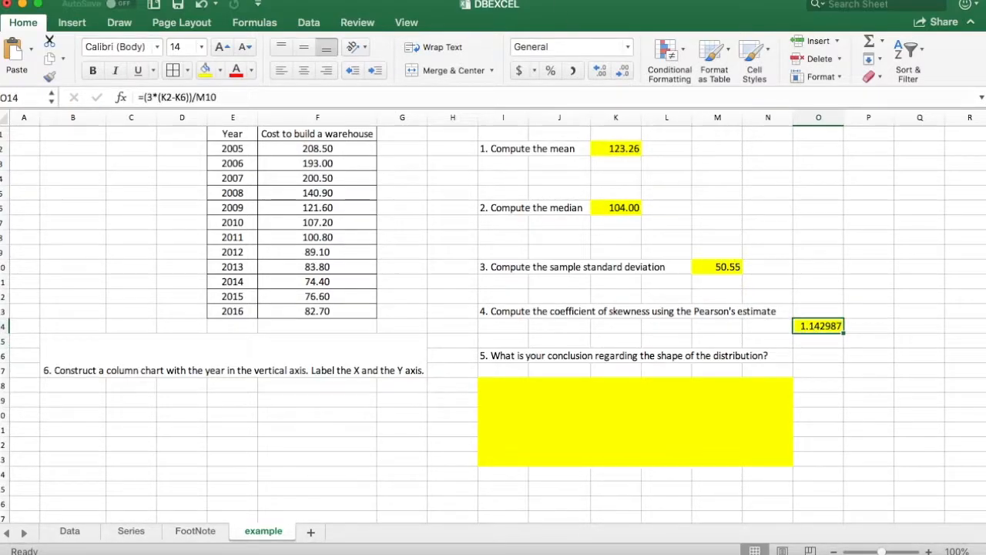
{"action": "left_click", "coordinate": [623, 71]}
{"action": "left_click", "coordinate": [622, 71]}
{"action": "left_click", "coordinate": [623, 71]}
{"action": "left_click", "coordinate": [622, 71]}
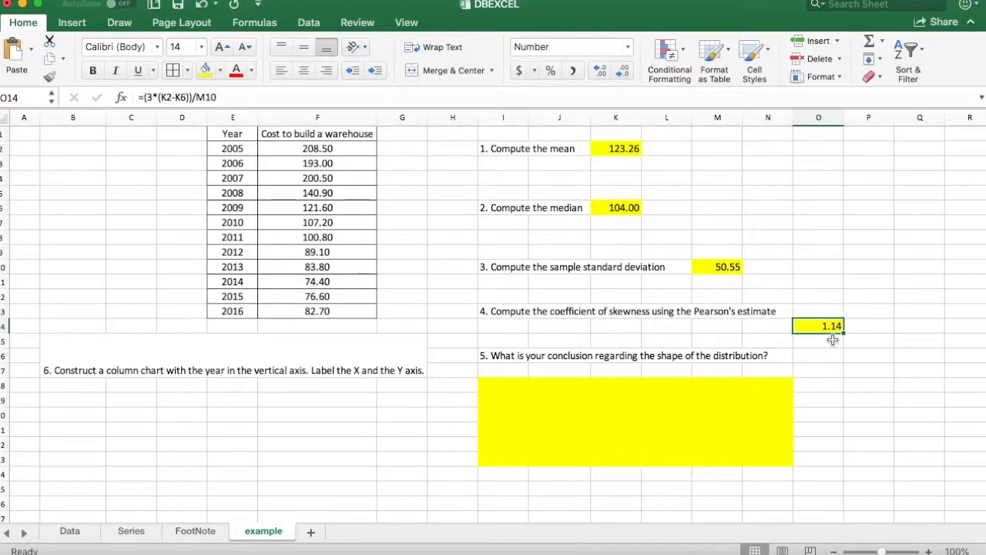
- Enter "positive" in the merged yellow answer cell under question 5 on the distribution's shape
{"action": "left_click", "coordinate": [729, 392]}
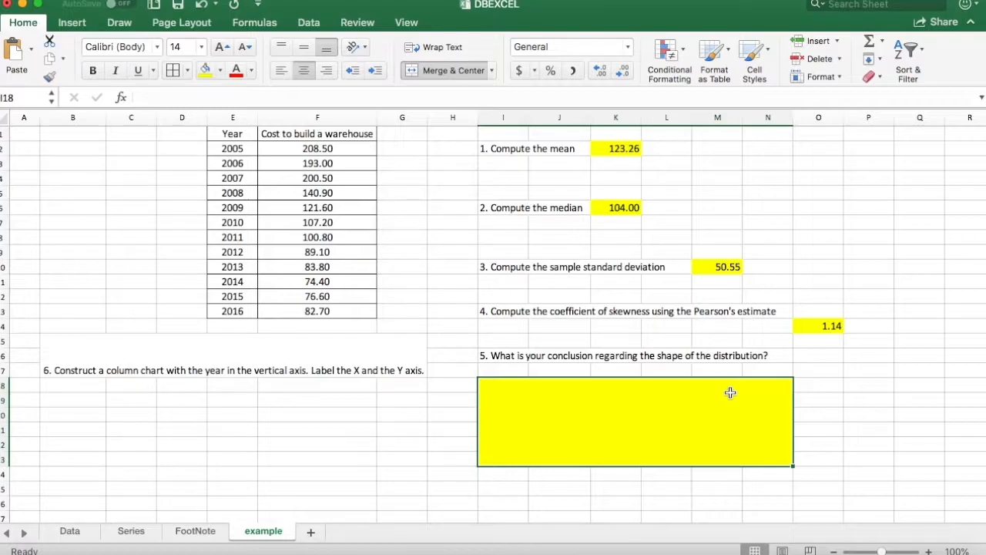
{"action": "left_click", "coordinate": [810, 342]}
{"action": "left_click", "coordinate": [816, 325]}
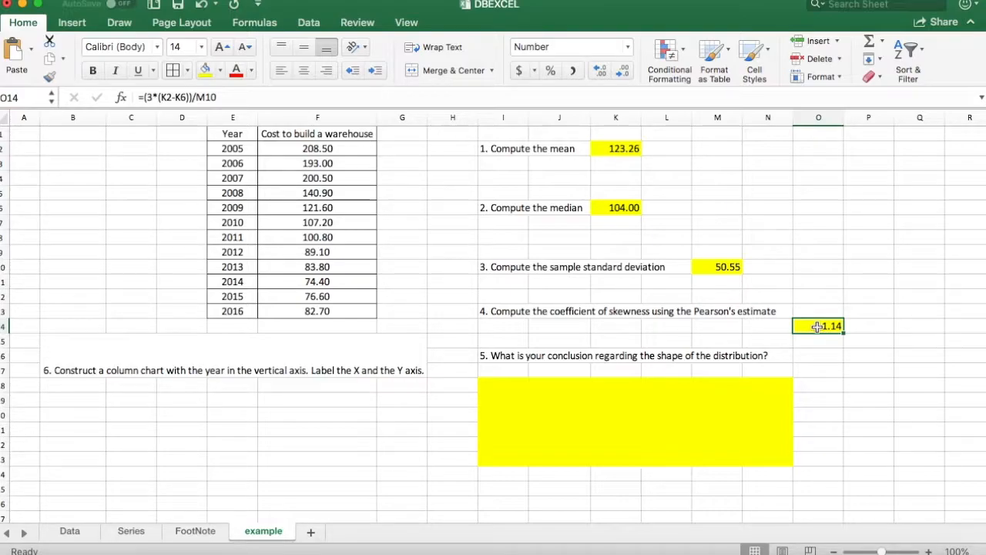
{"action": "left_click", "coordinate": [658, 414]}
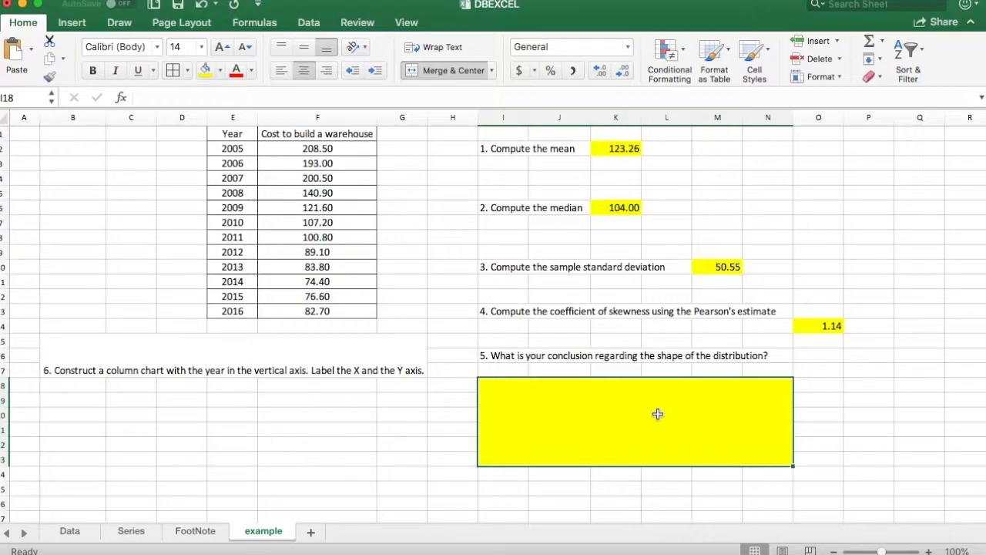
{"action": "type", "text": "positive"}
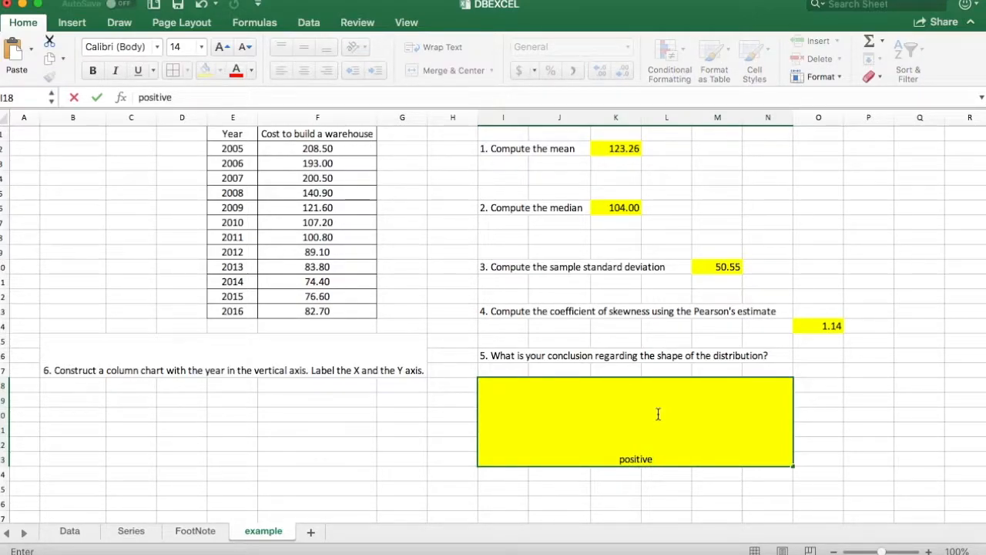
{"action": "left_click", "coordinate": [658, 413]}
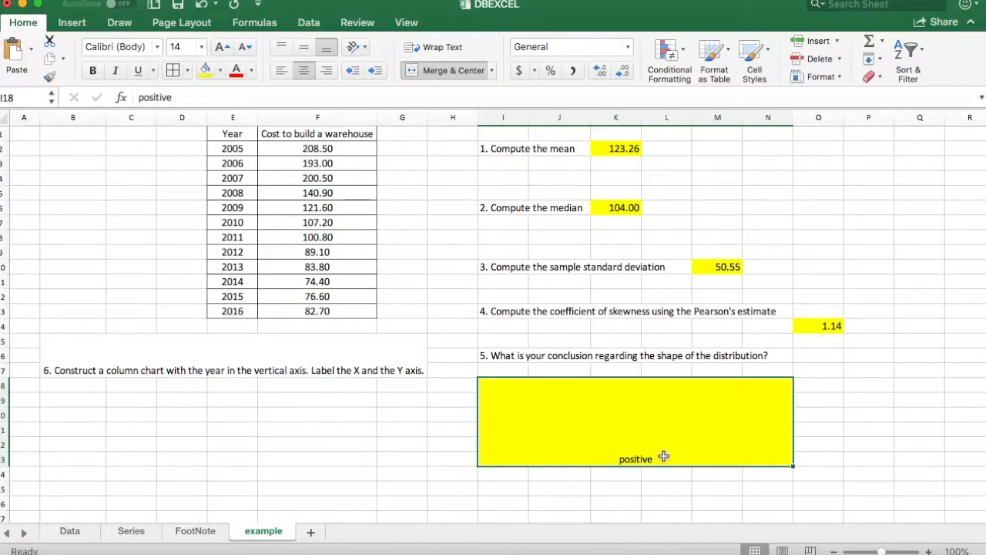
- Expand the question 5 answer to read "moderate positive skewness"
{"action": "double_click", "coordinate": [665, 456]}
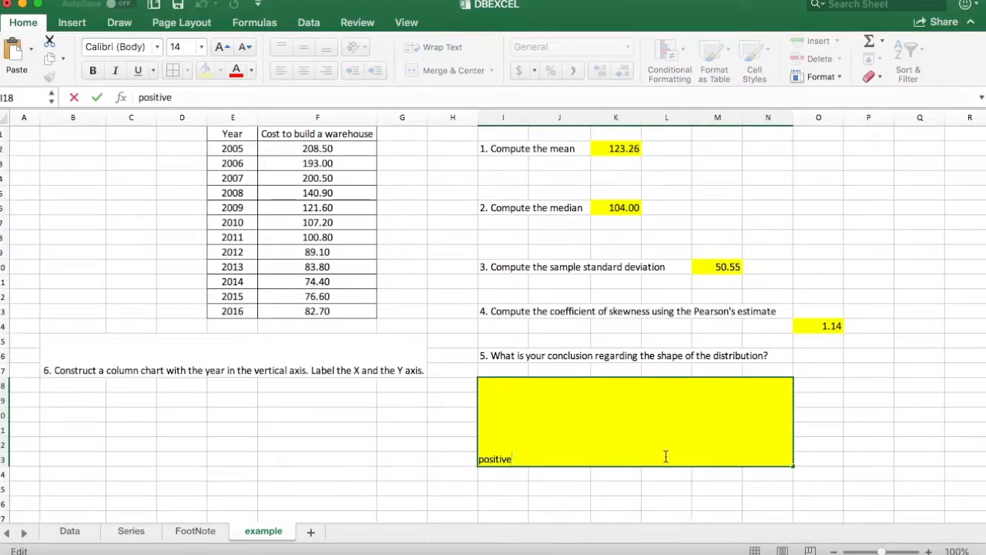
{"action": "type", "text": "skewness"}
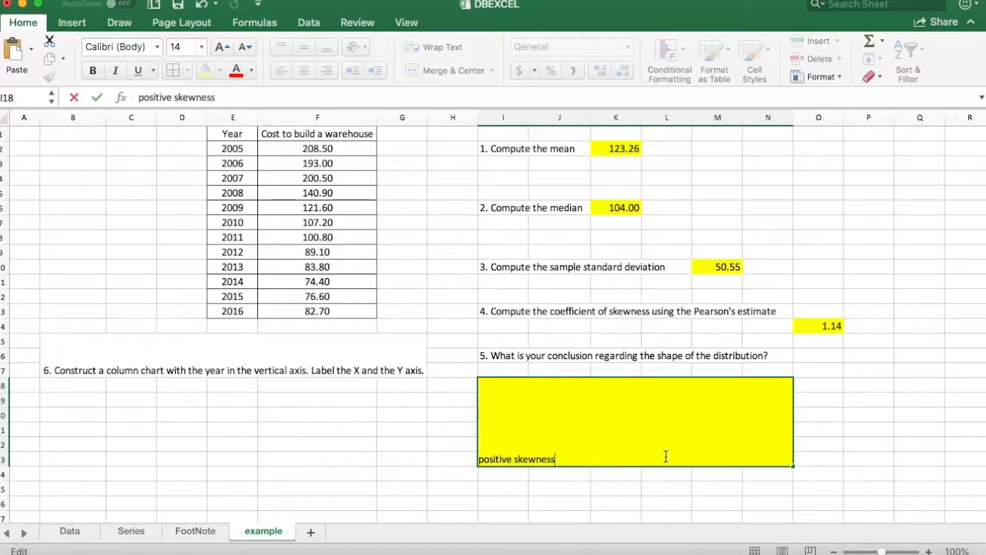
{"action": "left_click", "coordinate": [479, 459]}
{"action": "type", "text": "moderate"}
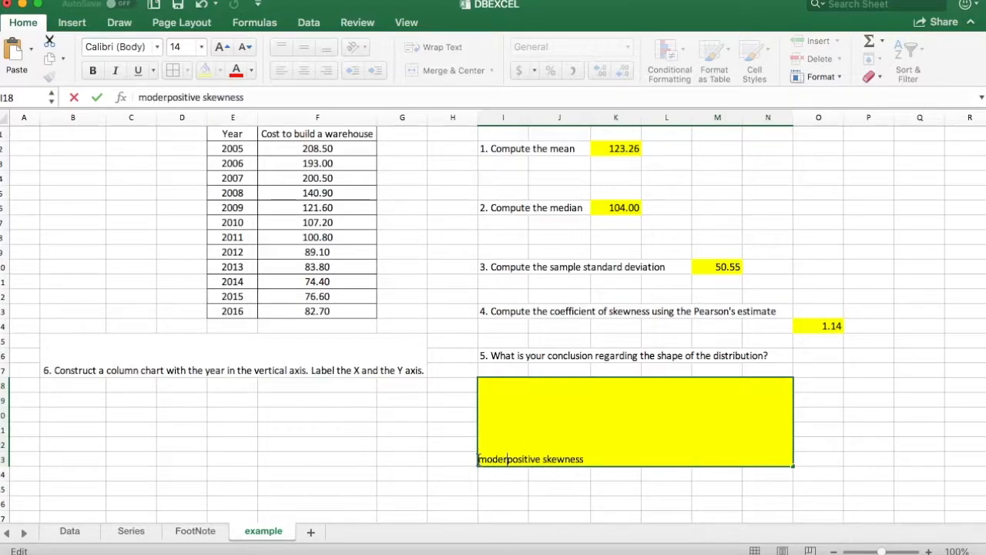
{"action": "key", "text": "Return"}
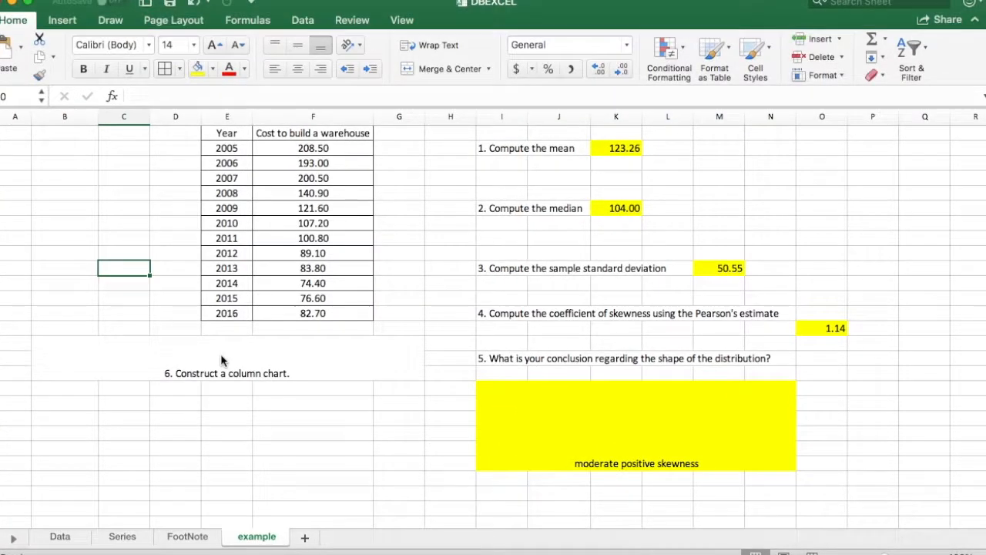
- Insert a 3-D clustered column chart from the Year and Cost to build a warehouse data in E1:F13
{"action": "left_click", "coordinate": [222, 356]}
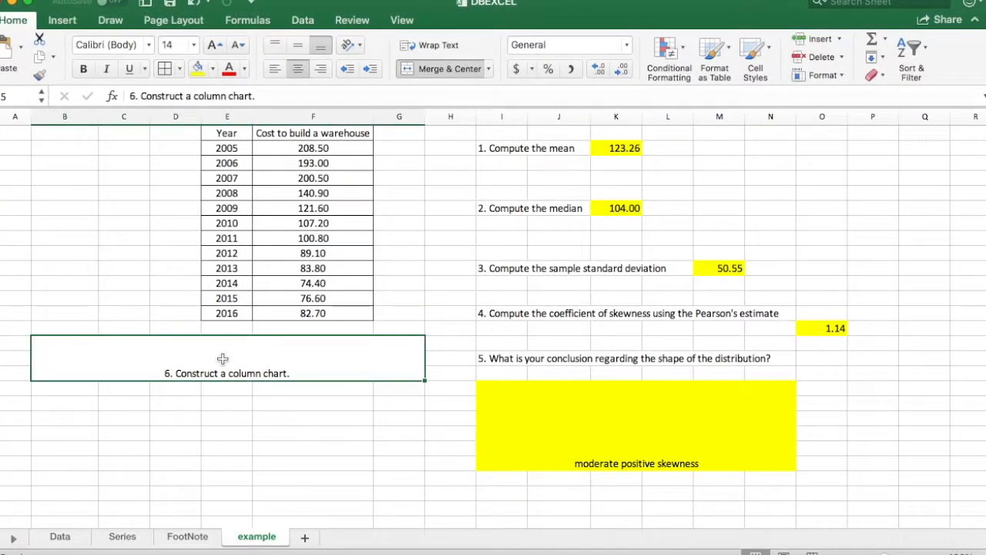
{"action": "left_click", "coordinate": [227, 133]}
{"action": "left_click_drag", "start_coordinate": [226, 133], "coordinate": [229, 305]}
{"action": "left_click", "coordinate": [295, 132]}
{"action": "left_click_drag", "start_coordinate": [297, 133], "coordinate": [308, 307]}
{"action": "left_click", "coordinate": [326, 351]}
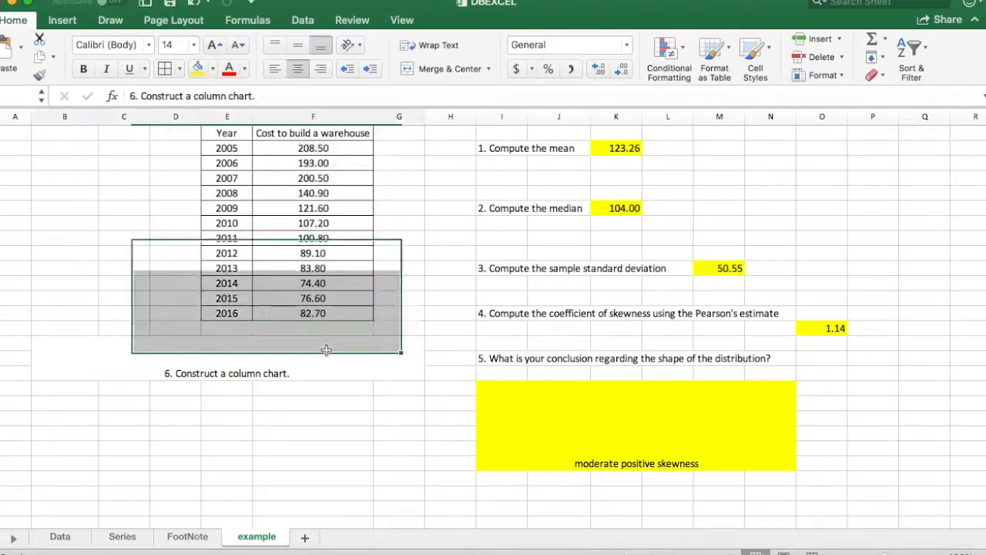
{"action": "left_click_drag", "start_coordinate": [227, 132], "coordinate": [327, 309]}
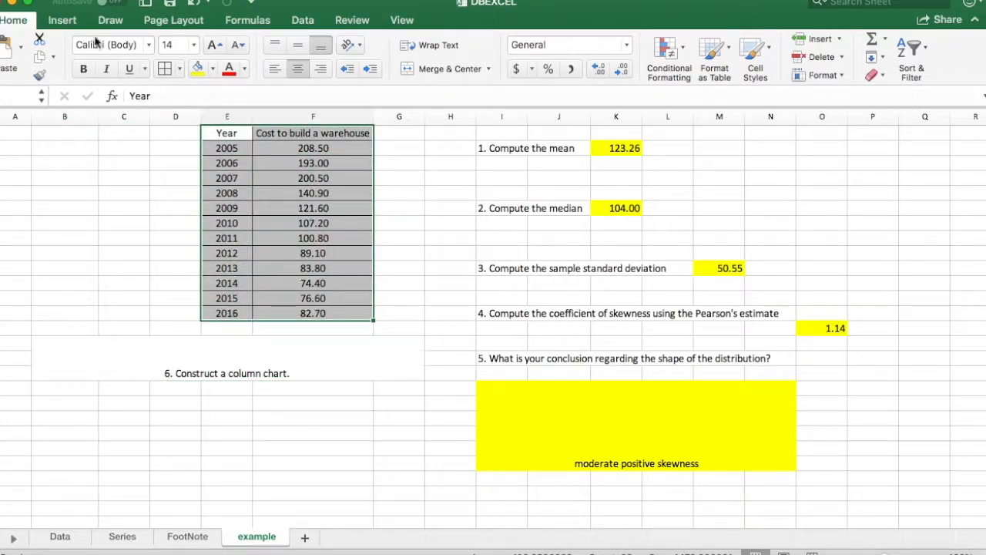
{"action": "left_click", "coordinate": [67, 20]}
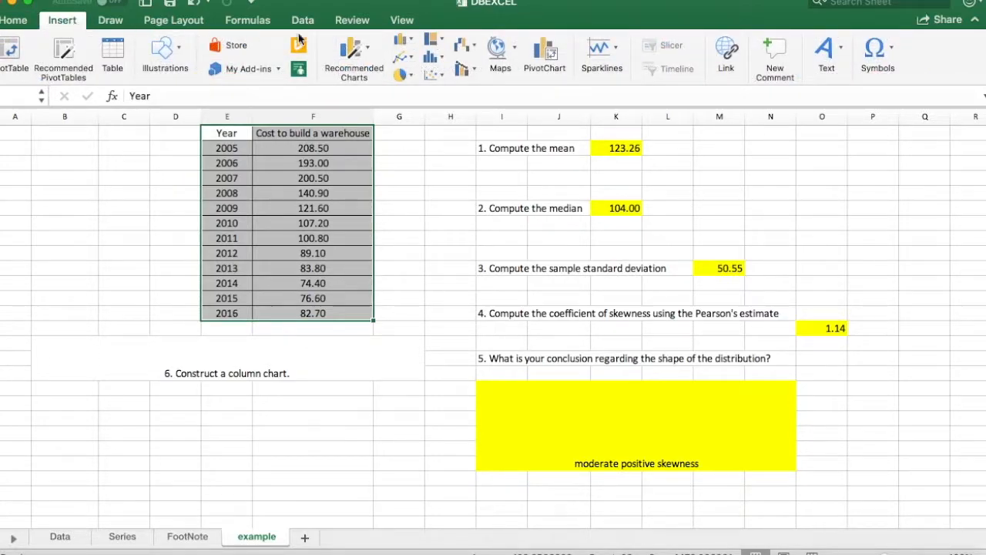
{"action": "left_click", "coordinate": [403, 40]}
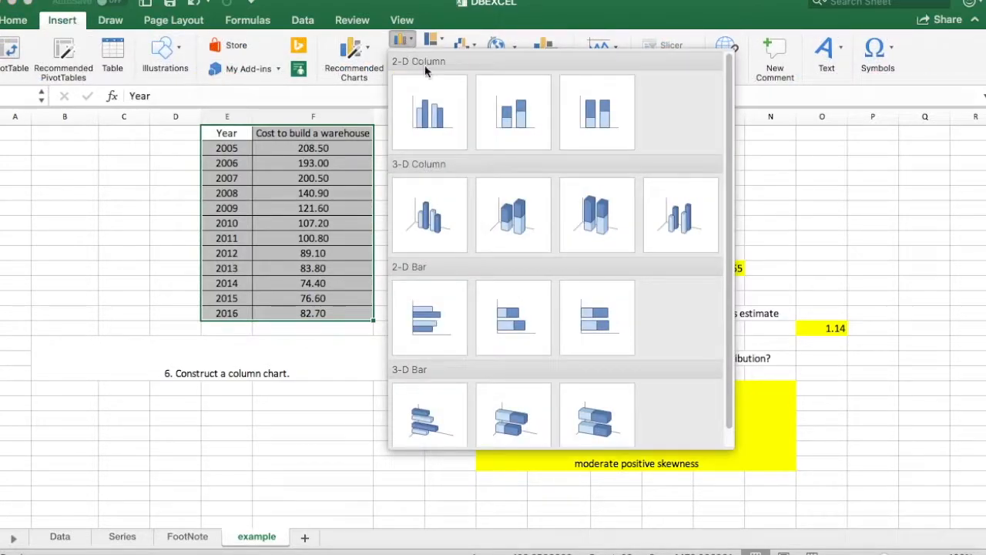
{"action": "left_click", "coordinate": [439, 203]}
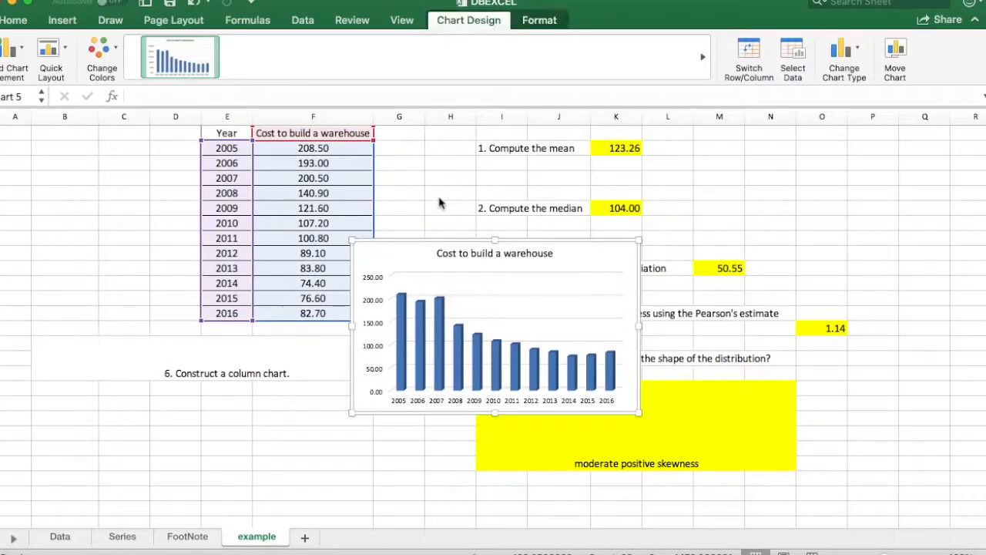
- Move the column chart directly beneath the question 6 text
{"action": "left_click_drag", "start_coordinate": [524, 240], "coordinate": [309, 389]}
{"action": "scroll", "coordinate": [423, 370], "scroll_direction": "down", "scroll_amount": 3}
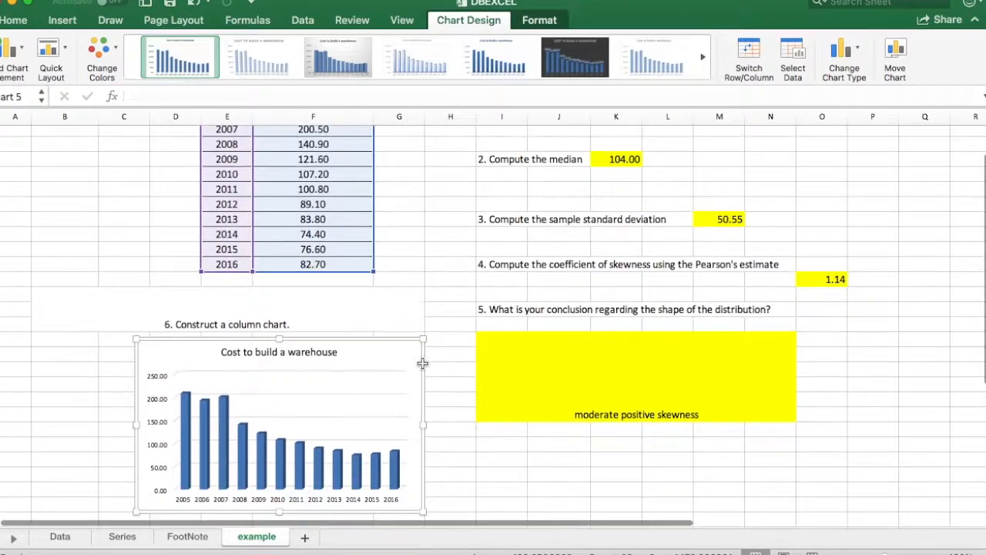
{"action": "scroll", "coordinate": [422, 363], "scroll_direction": "down", "scroll_amount": 1}
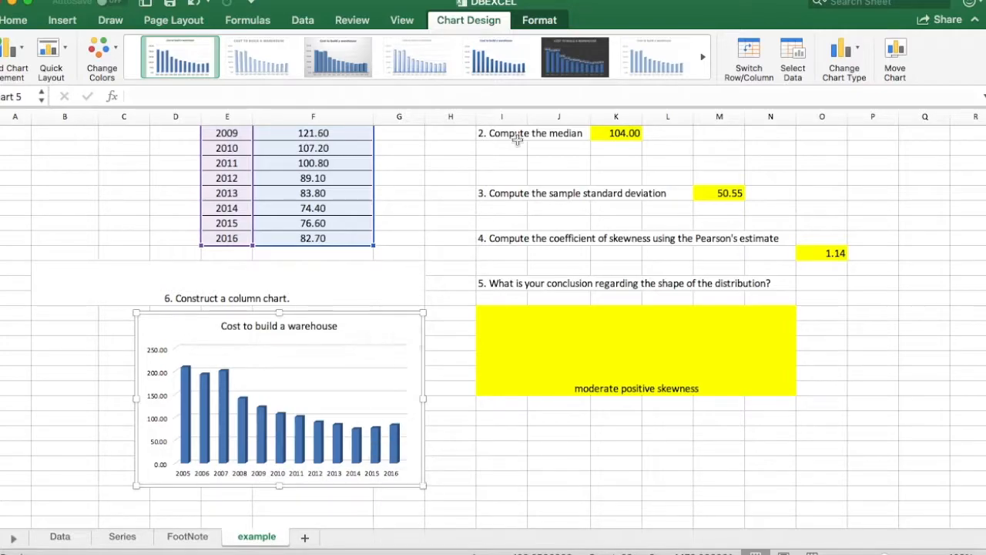
- Try several chart styles and apply the one with the grey gradient background and data labels above the columns
{"action": "left_click", "coordinate": [570, 60]}
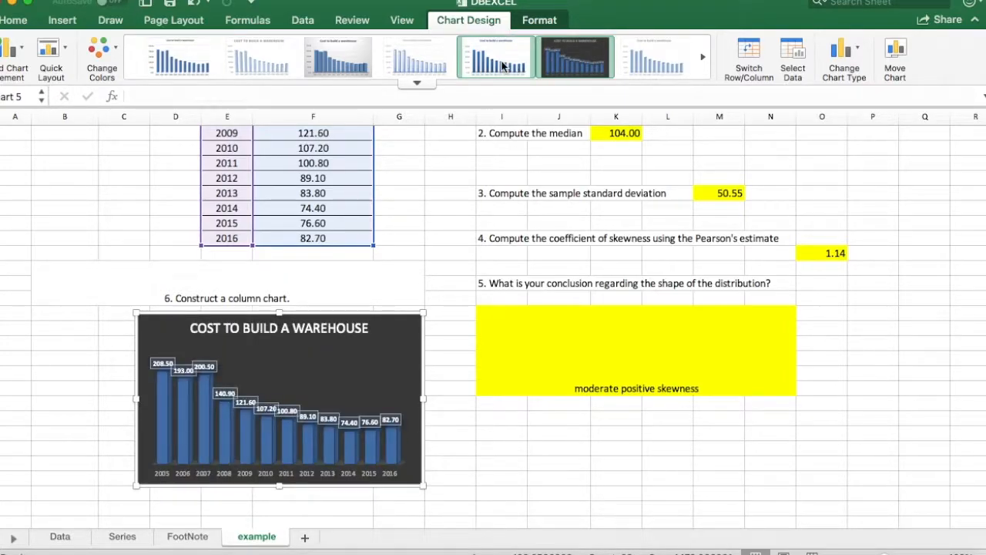
{"action": "left_click", "coordinate": [501, 65]}
{"action": "left_click", "coordinate": [439, 63]}
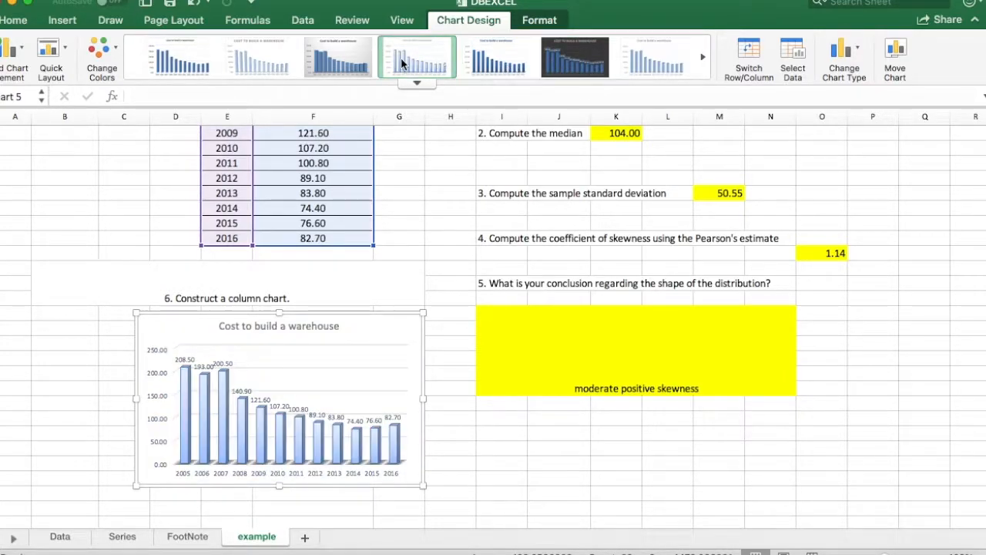
{"action": "left_click", "coordinate": [356, 65]}
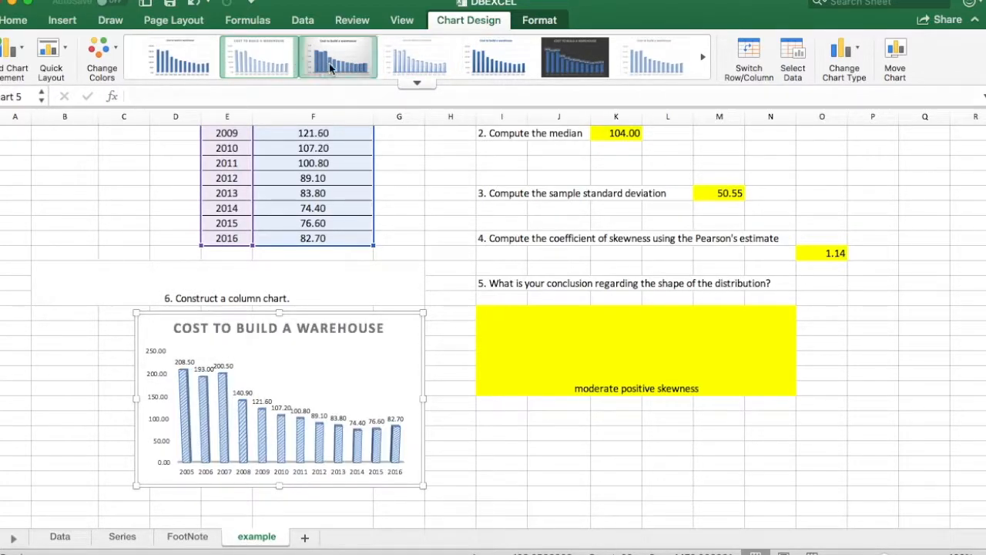
{"action": "left_click", "coordinate": [494, 452]}
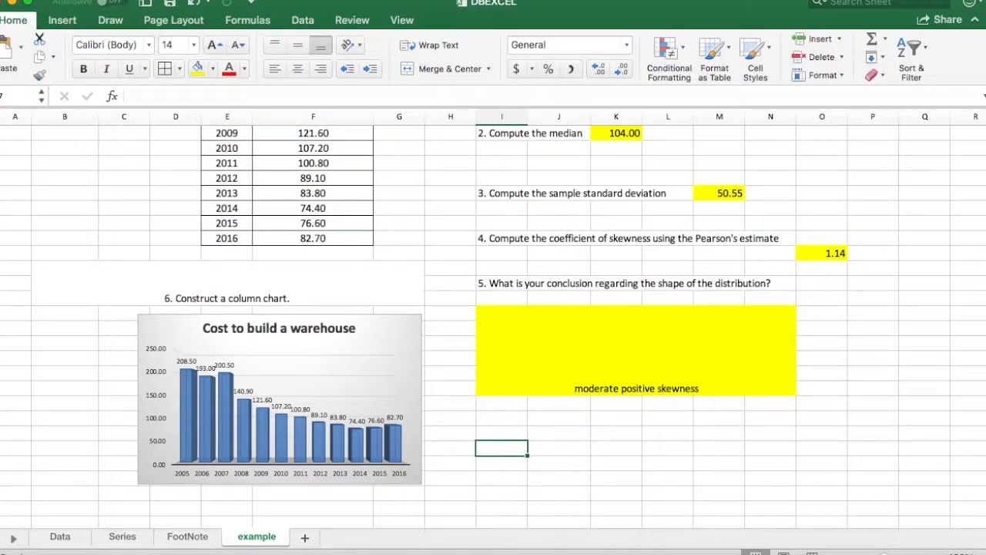
- Save a copy of the workbook to the Desktop as "HW # 2" in Excel Workbook (.xlsx) format
{"action": "left_click", "coordinate": [74, 0]}
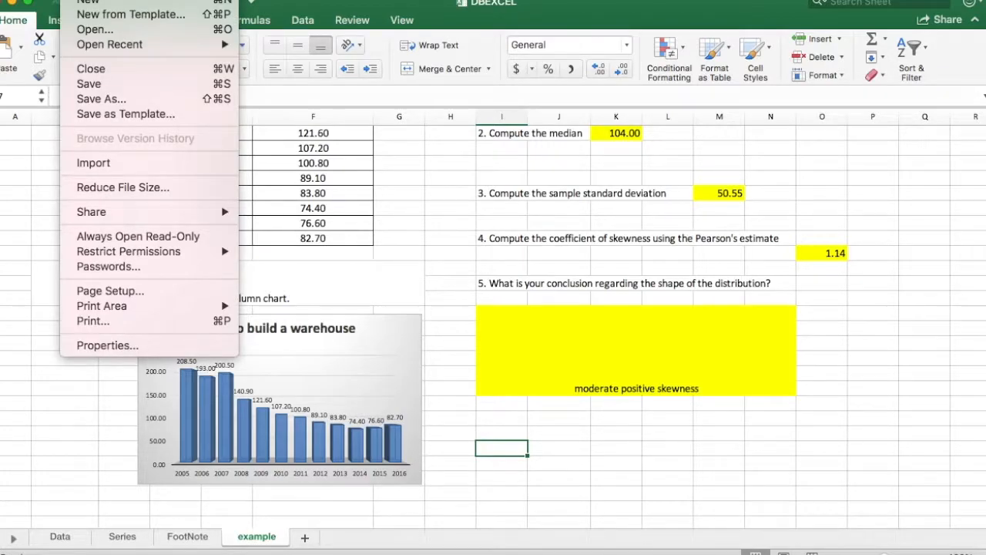
{"action": "mouse_move", "coordinate": [130, 306]}
{"action": "left_click", "coordinate": [117, 99]}
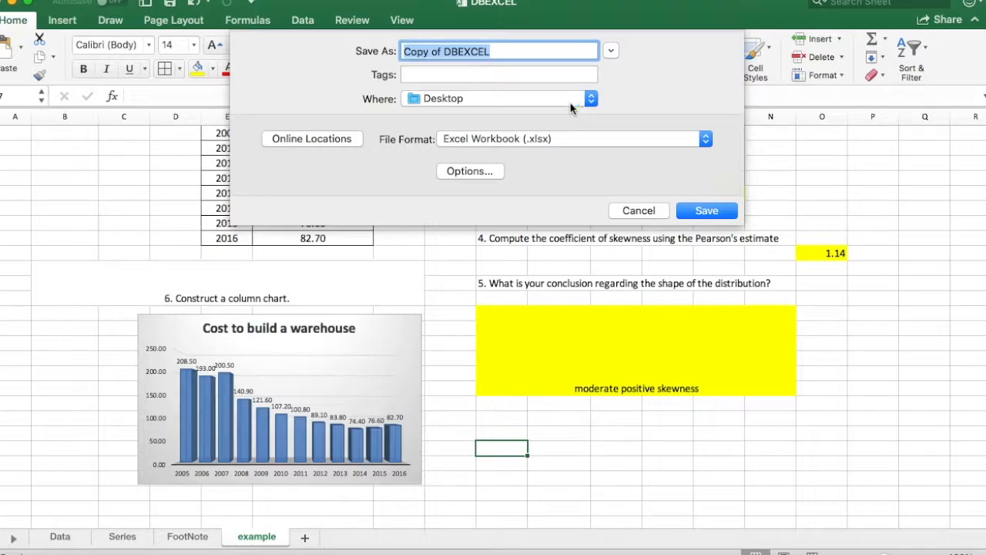
{"action": "left_click", "coordinate": [504, 143]}
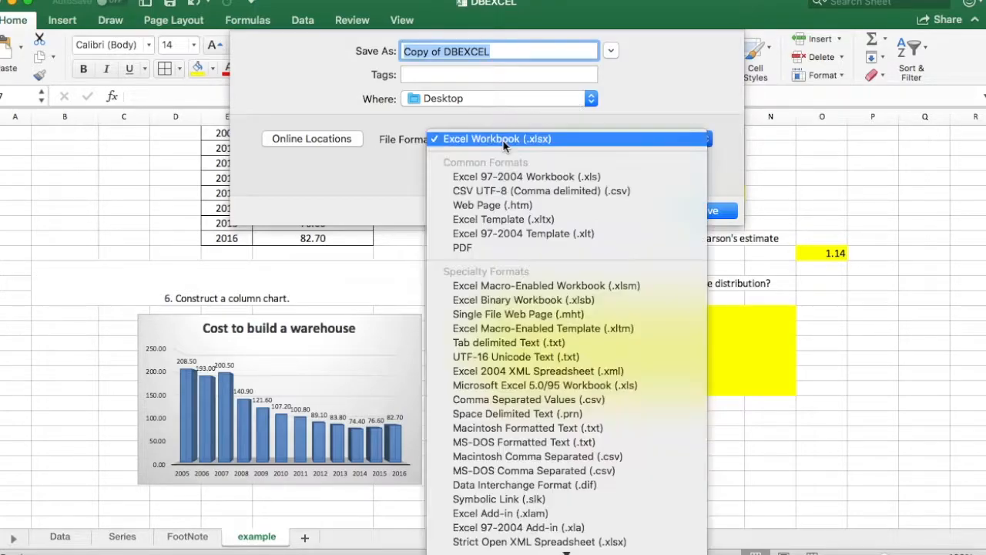
{"action": "left_click", "coordinate": [549, 140]}
{"action": "left_click", "coordinate": [514, 51]}
{"action": "left_click_drag", "start_coordinate": [514, 51], "coordinate": [380, 51]}
{"action": "type", "text": "HW # 2"}
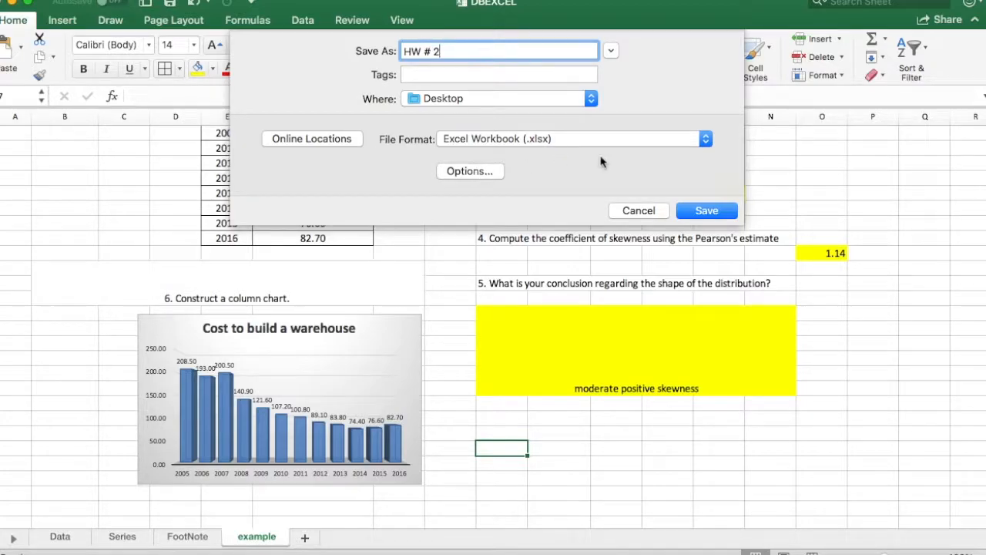
{"action": "left_click", "coordinate": [709, 213]}
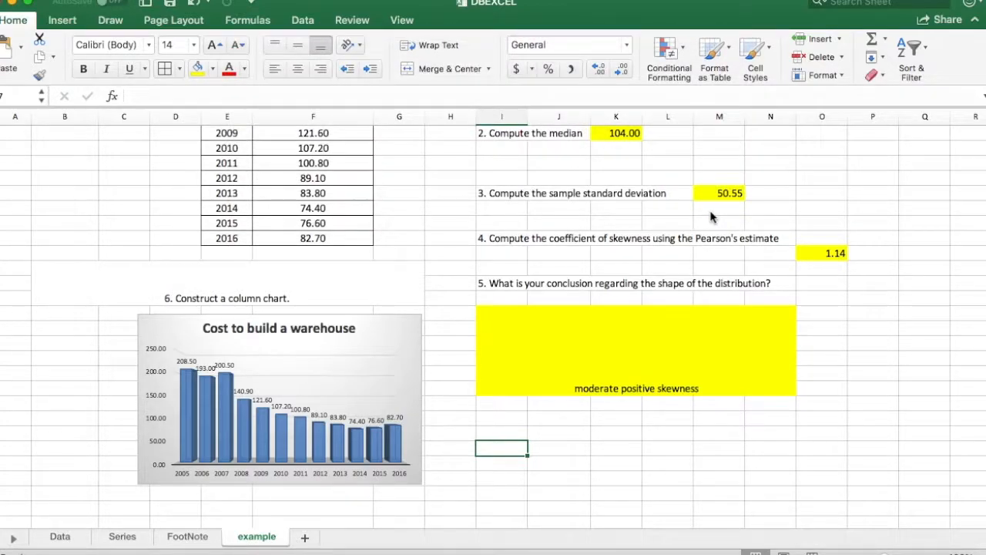